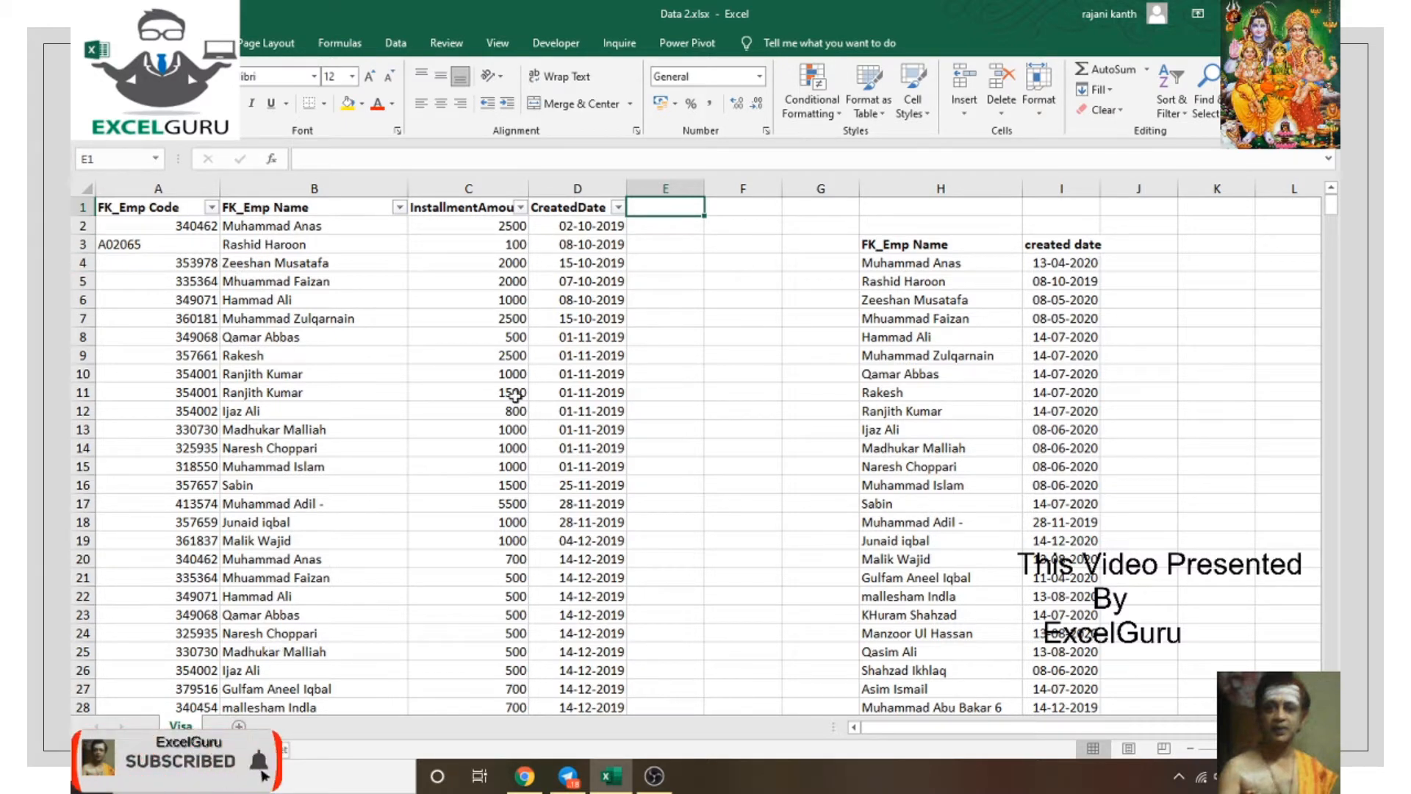
Step: Check where the summary name list below H4 ends, return to H2, and zoom in
click(911, 268)
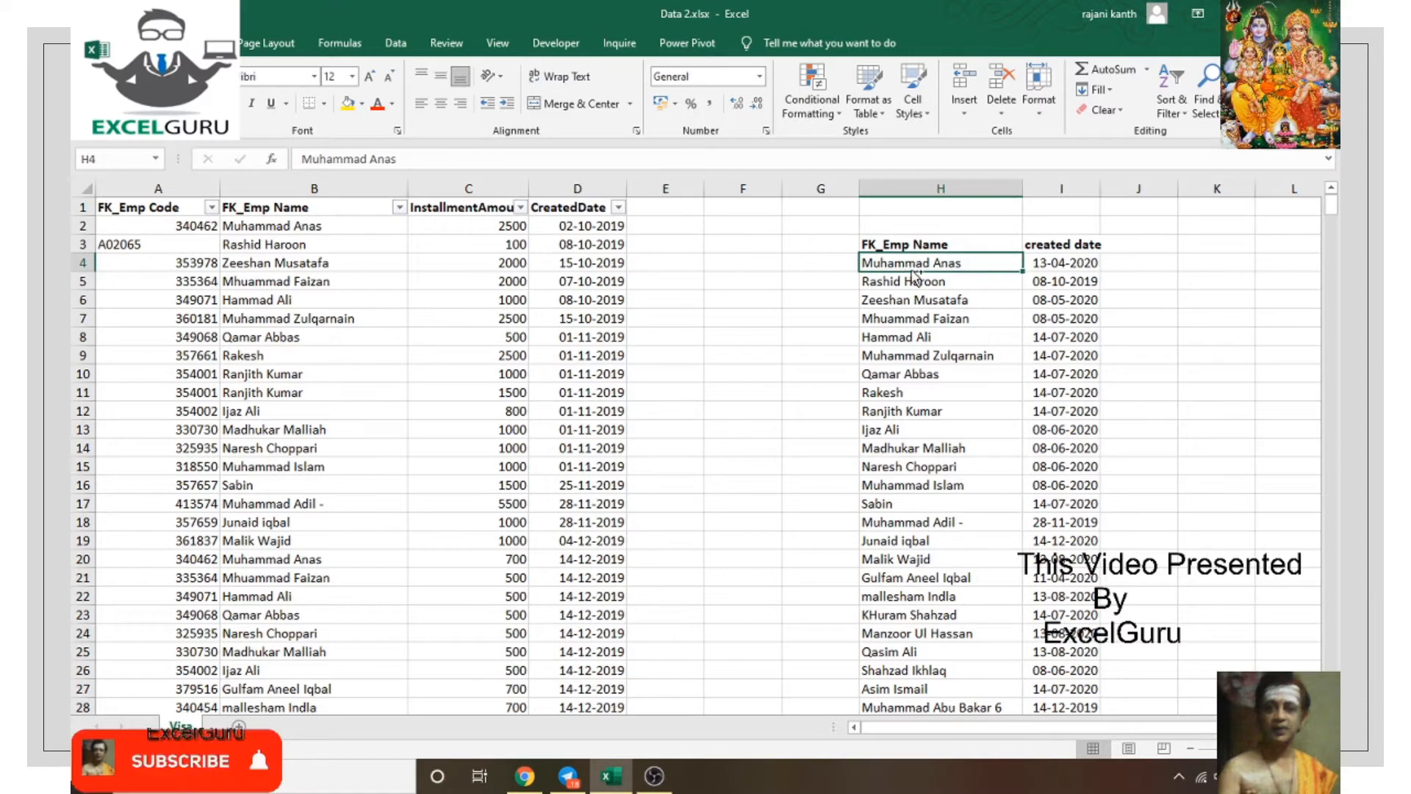
key(ctrl+shift+Down)
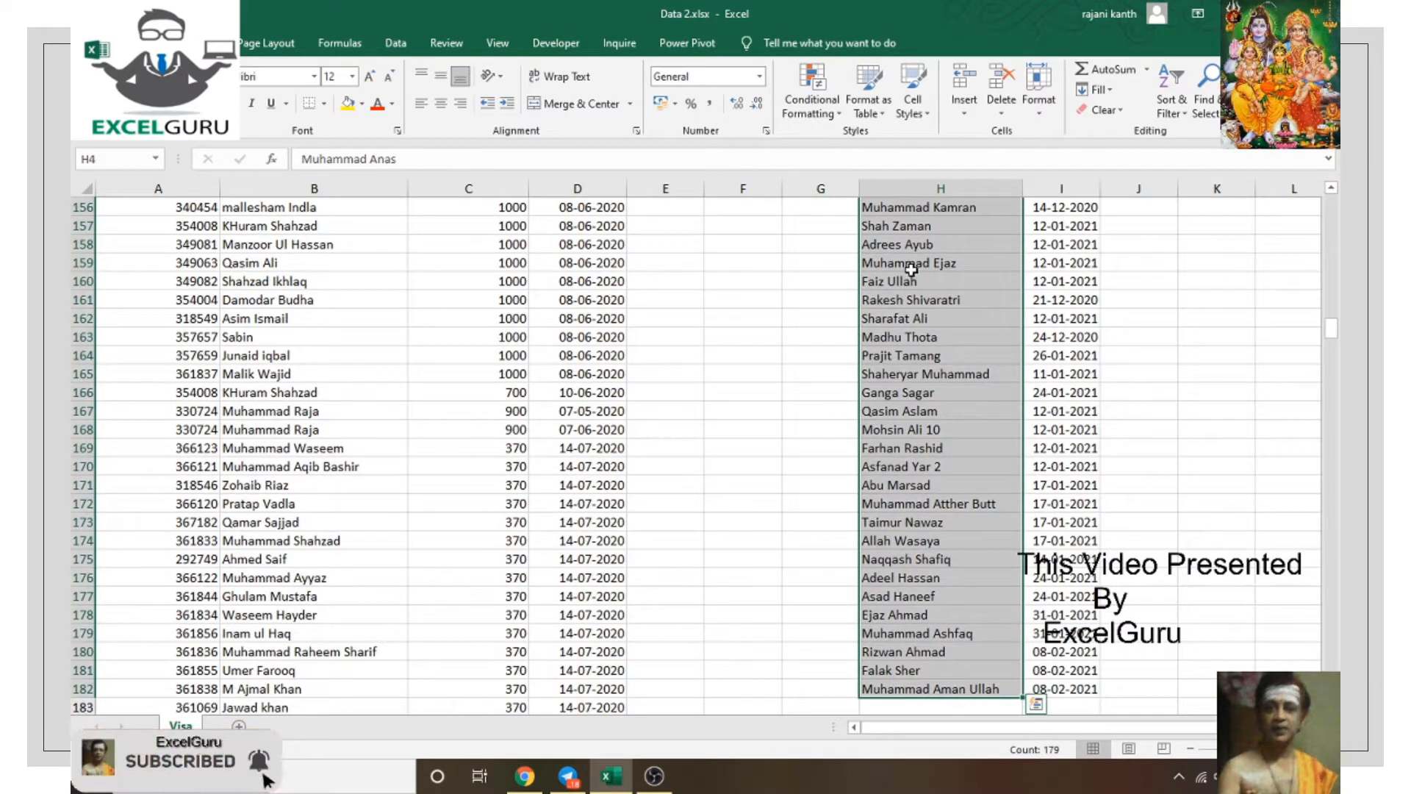
key(ctrl+Up)
key(Up)
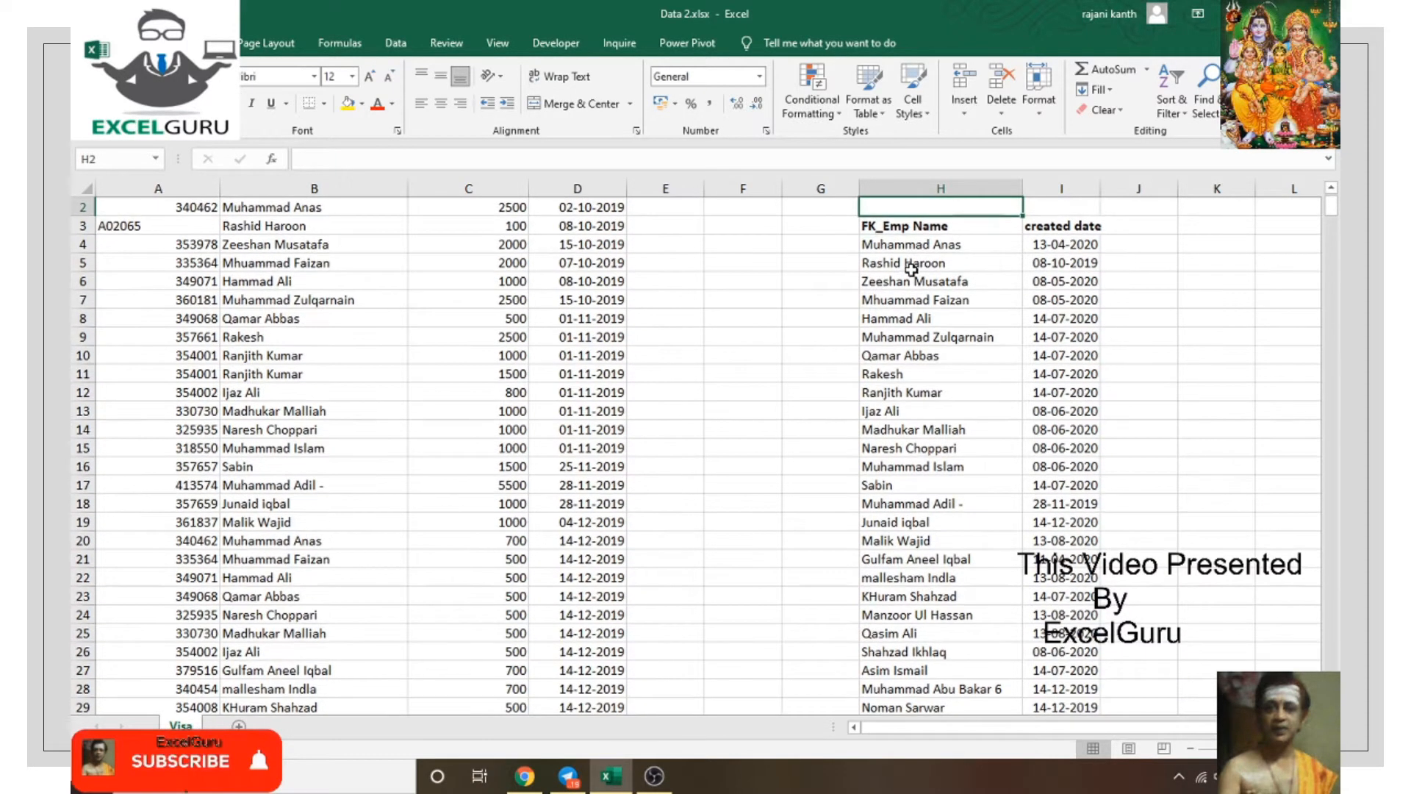
scroll(911, 269, up, 5)
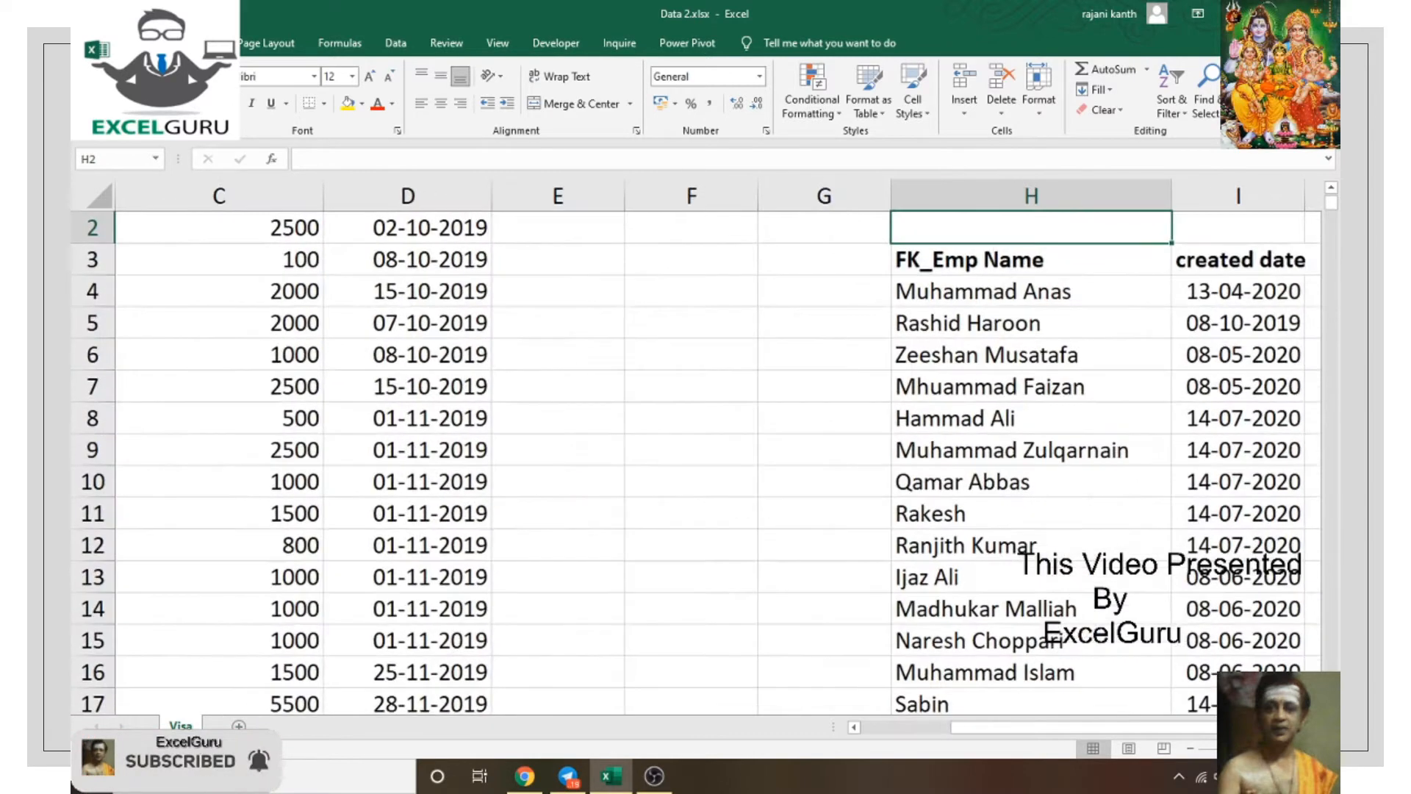
scroll(717, 537, up, 1)
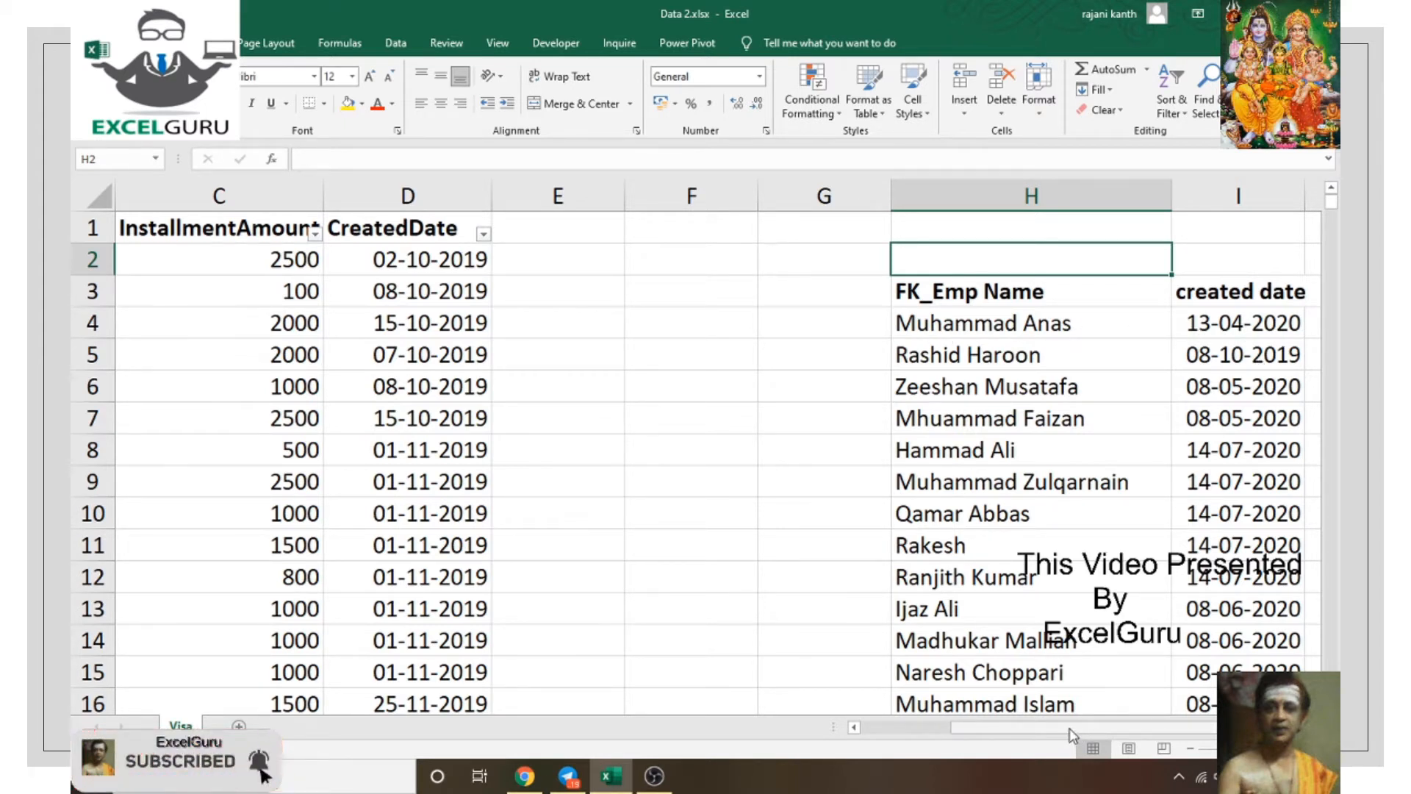
Step: Open the FK_Emp Name filter and untick all names
drag(1069, 729, 855, 700)
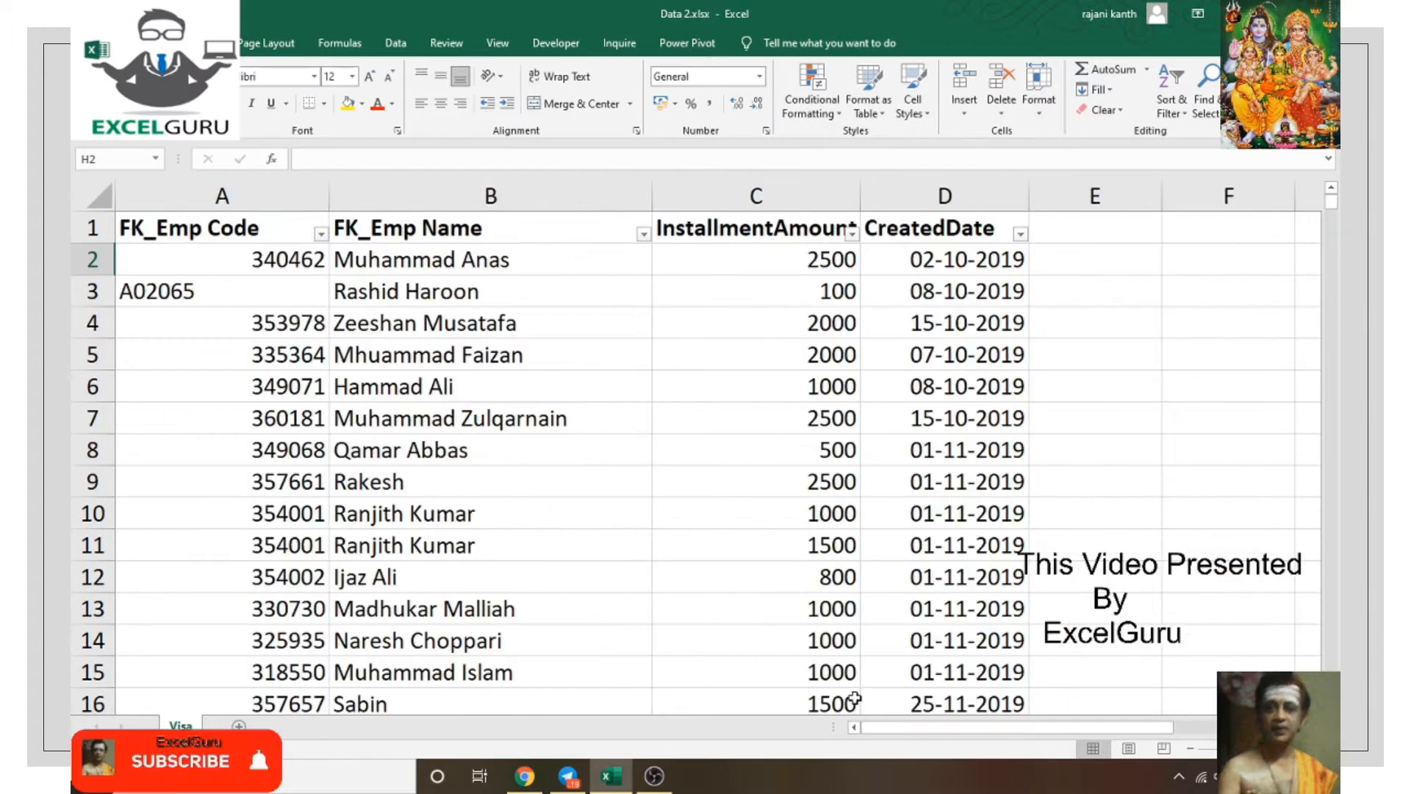
click(643, 234)
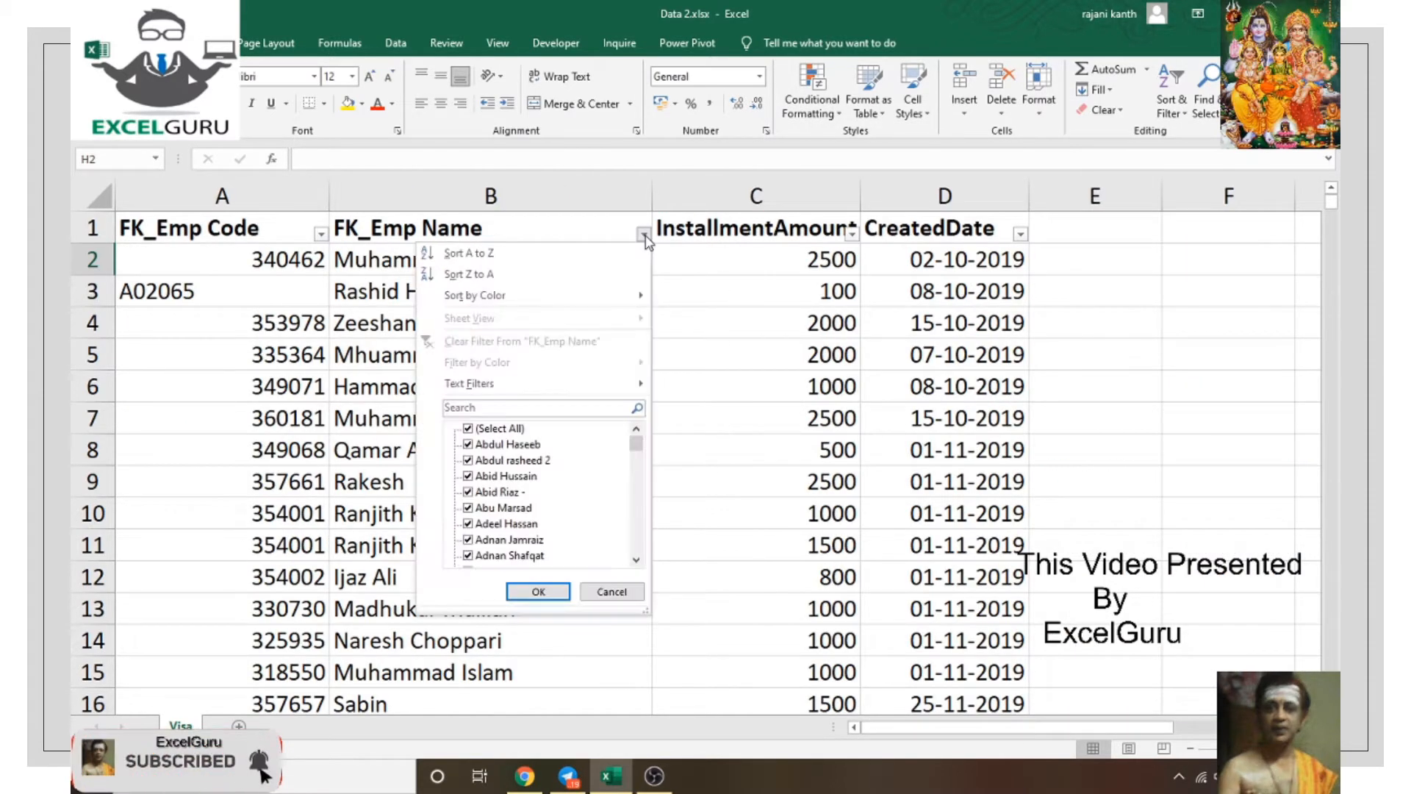
click(497, 433)
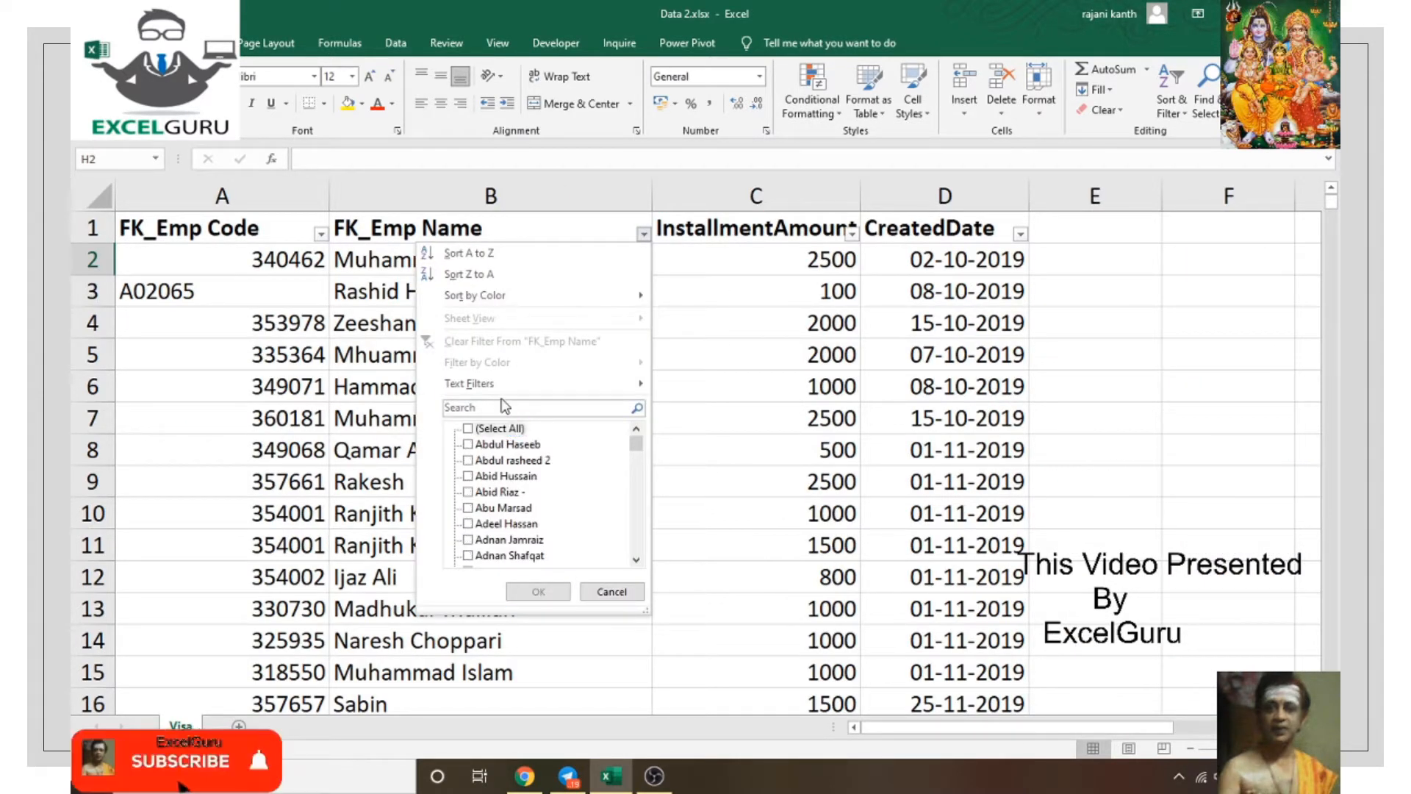
Step: Search the filter for 'muh' and untick every matching name
click(494, 407)
text(muh)
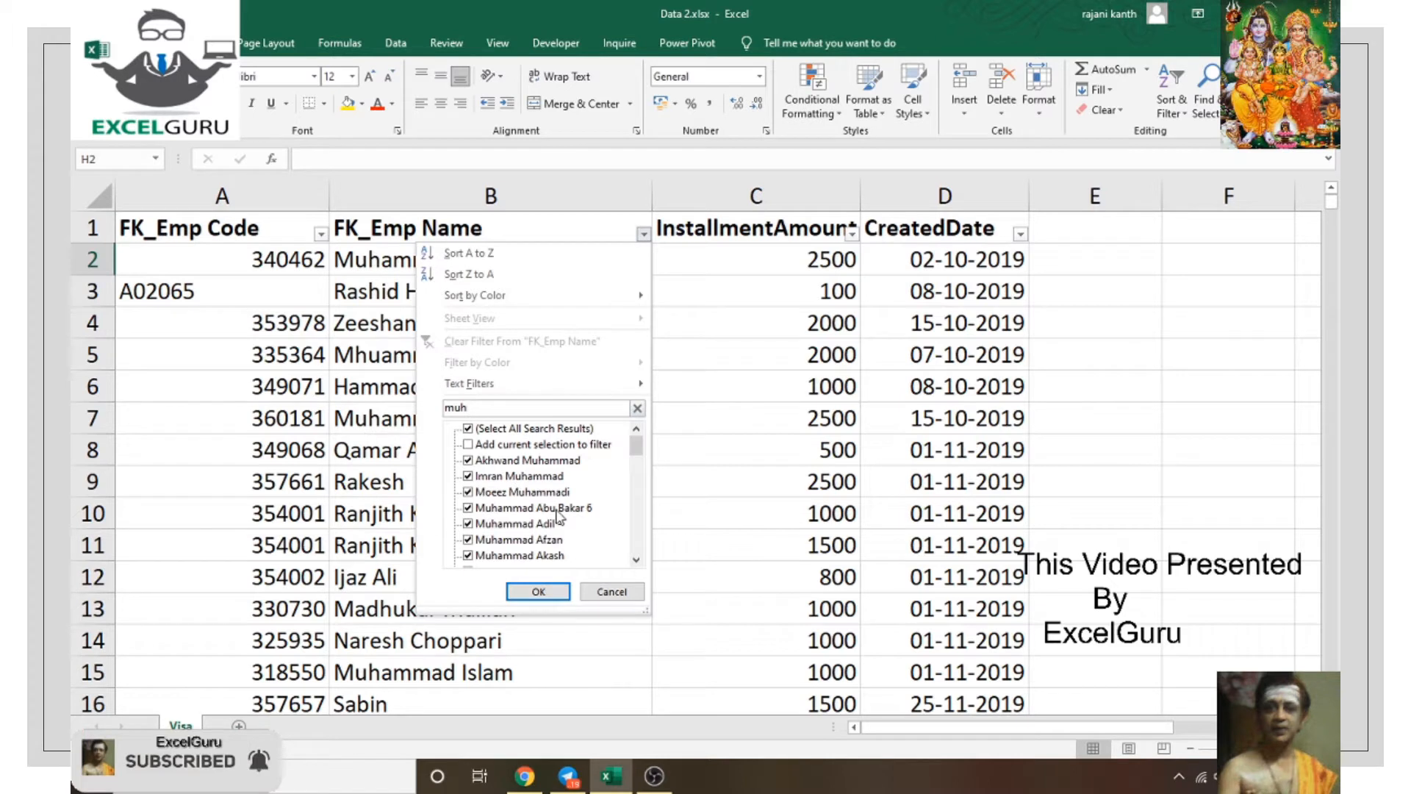
click(636, 561)
click(637, 561)
click(637, 560)
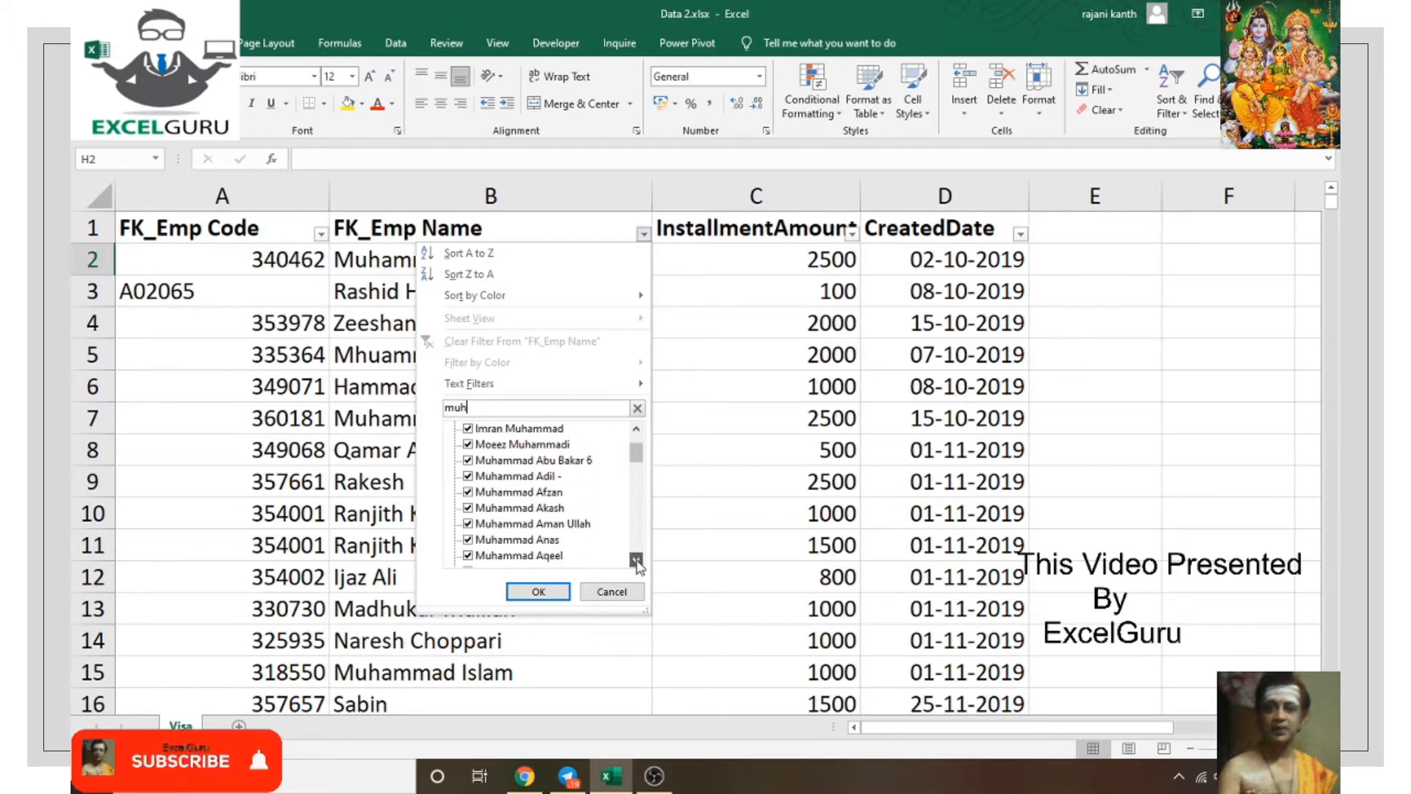
click(469, 540)
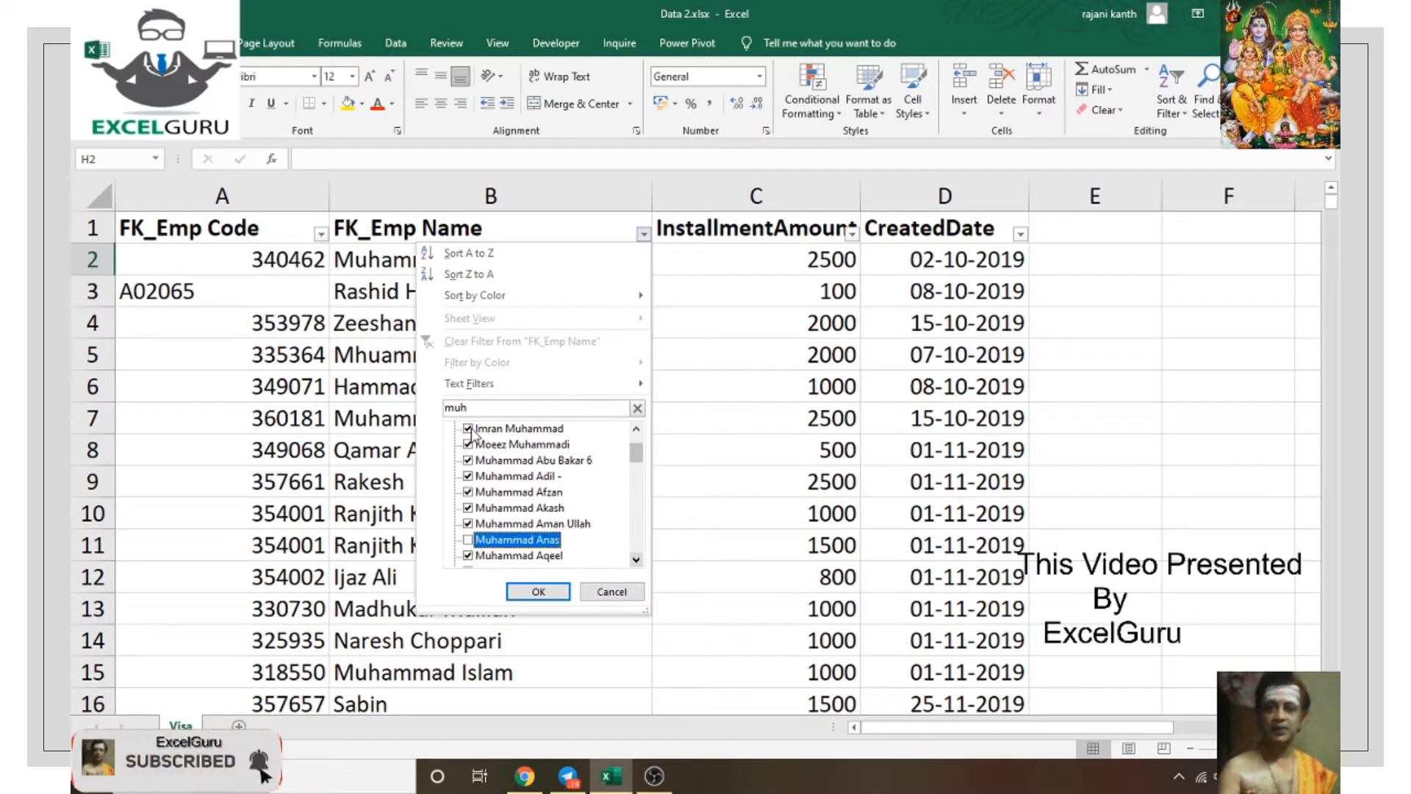
drag(639, 457, 637, 438)
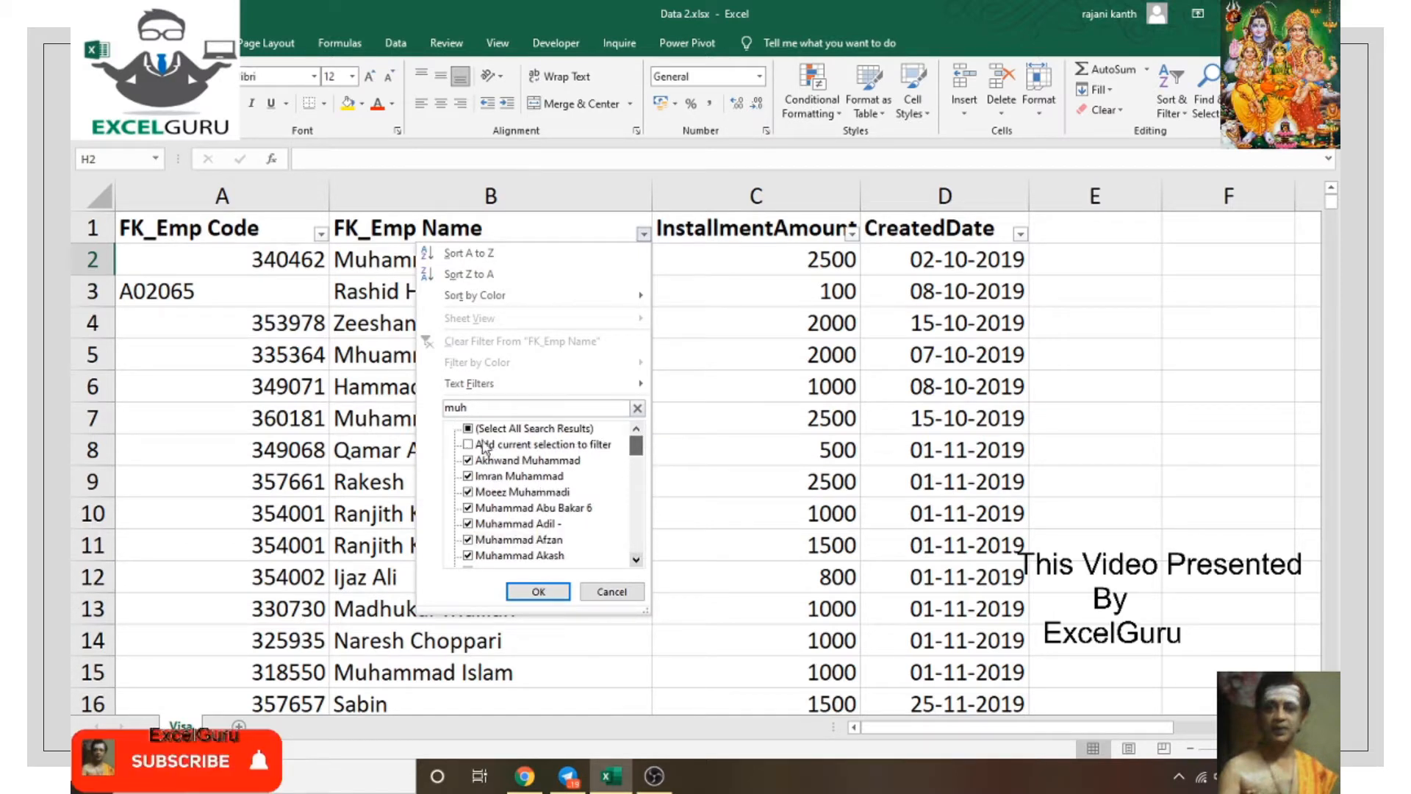
click(469, 429)
click(468, 429)
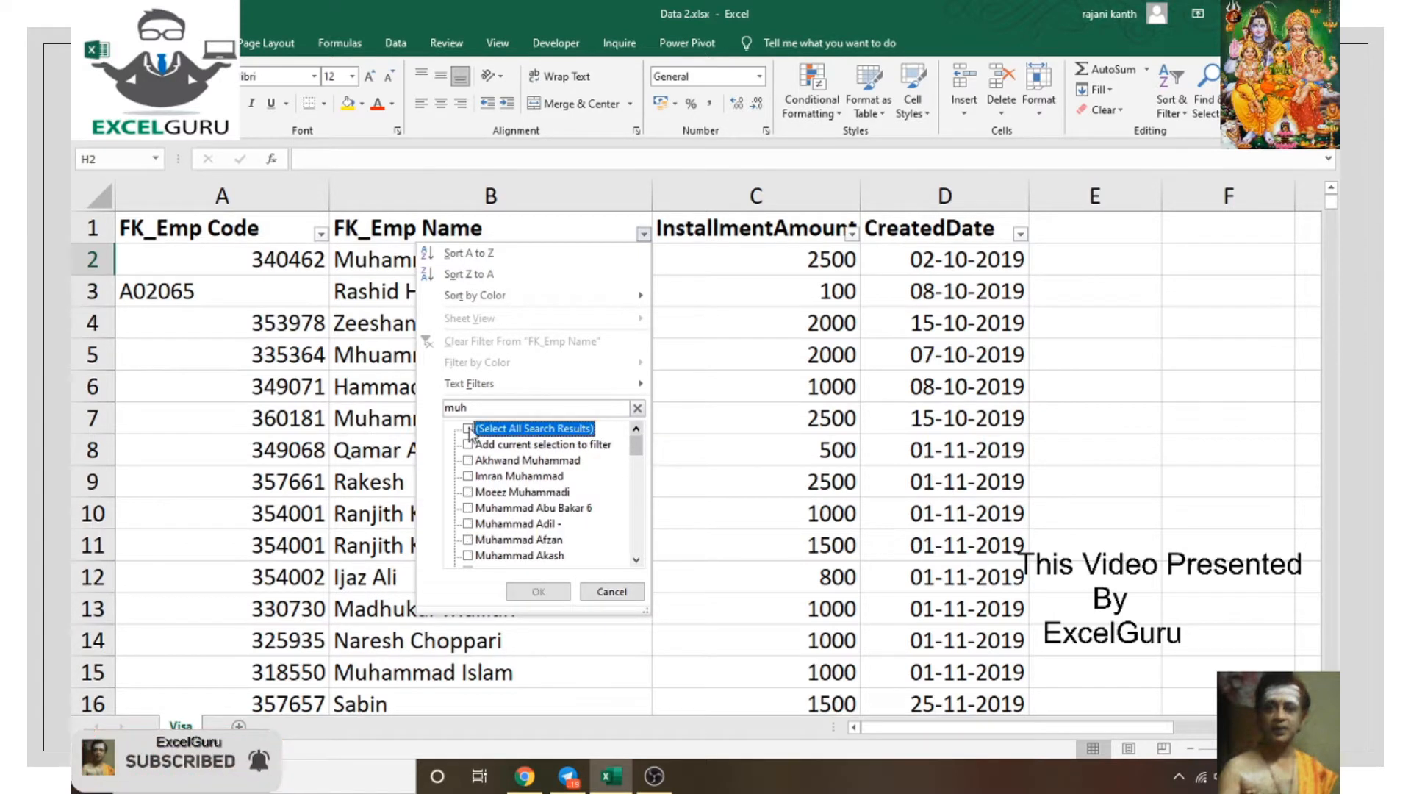
double_click(538, 413)
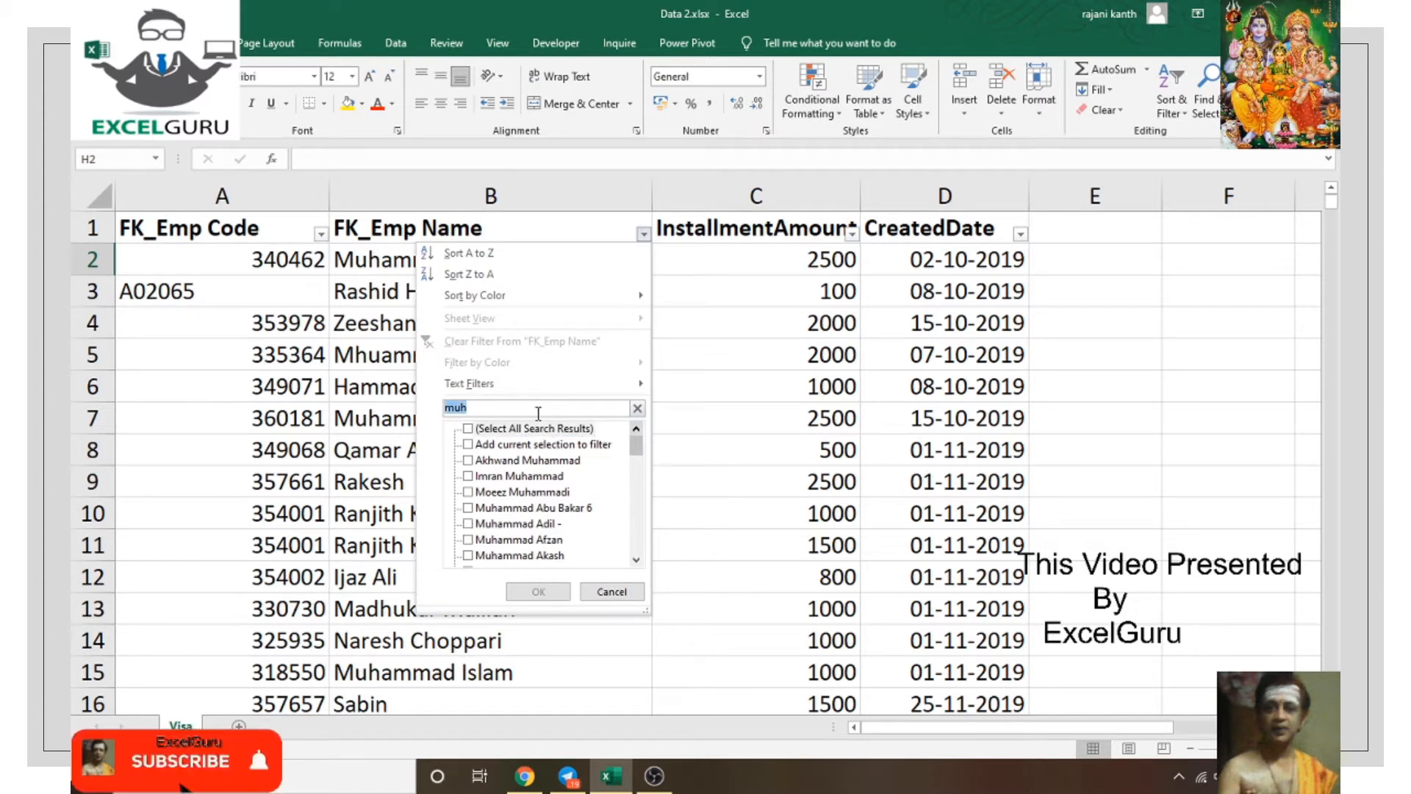
Step: Change the filter search to 'mu' and untick the first six matching names
text(mu)
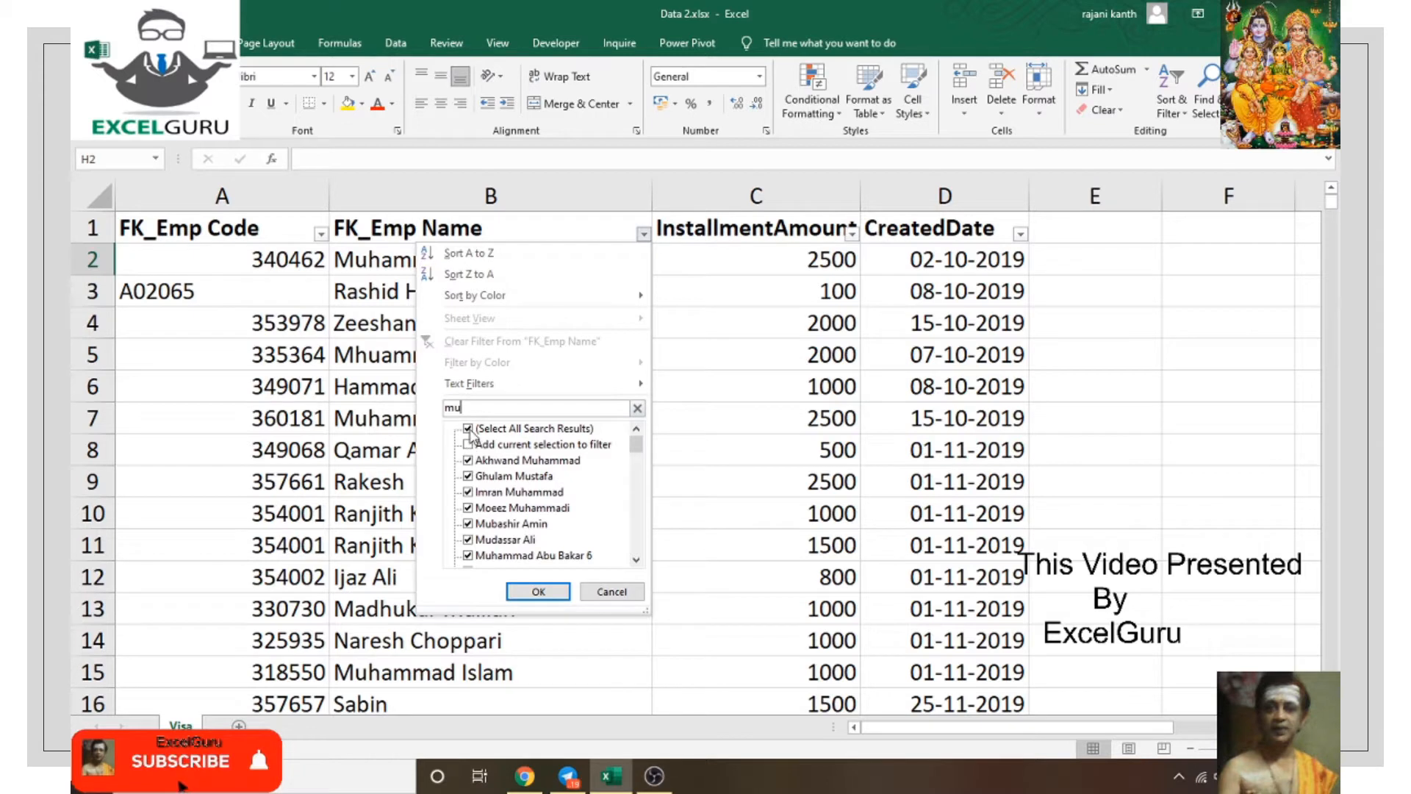
click(469, 462)
click(468, 476)
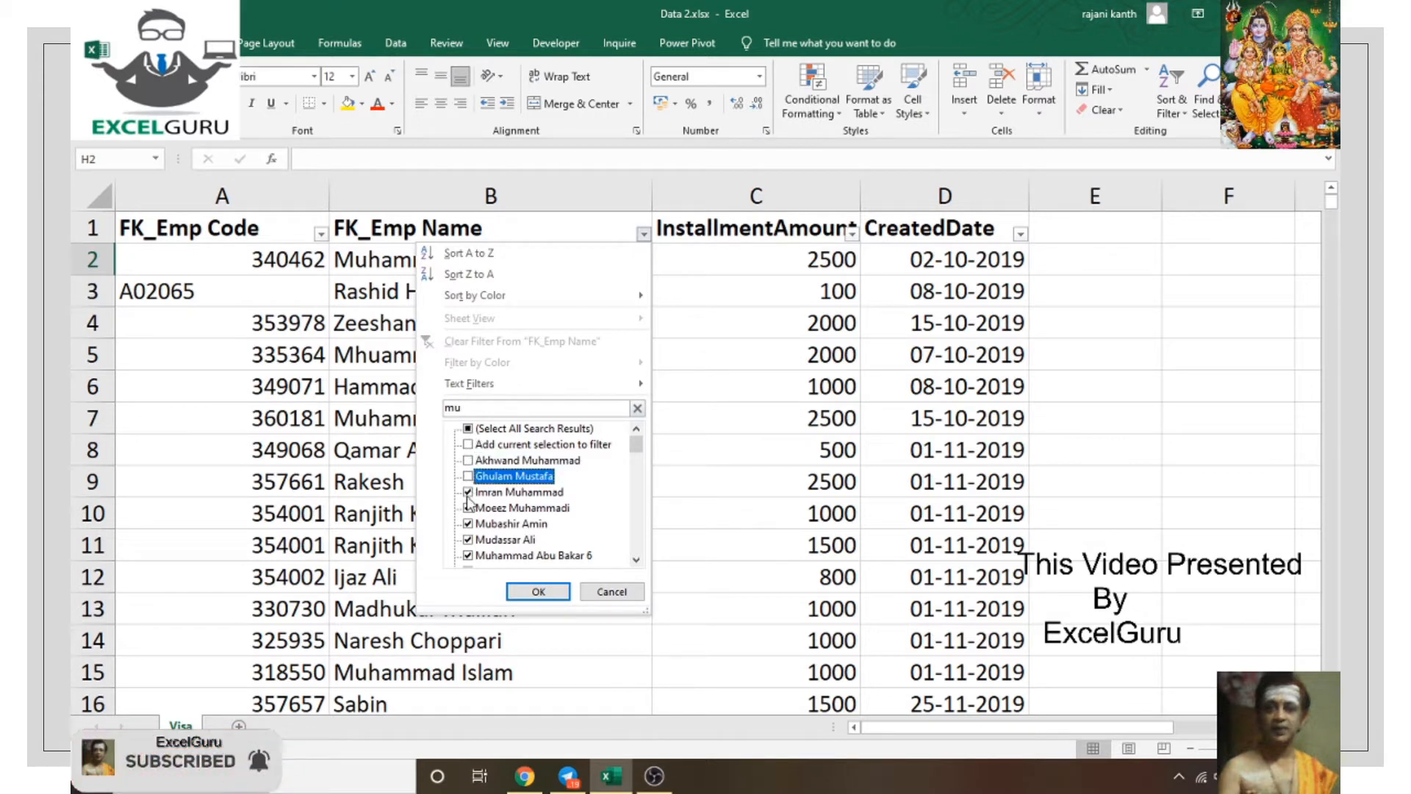
click(468, 492)
click(468, 508)
click(468, 524)
click(469, 540)
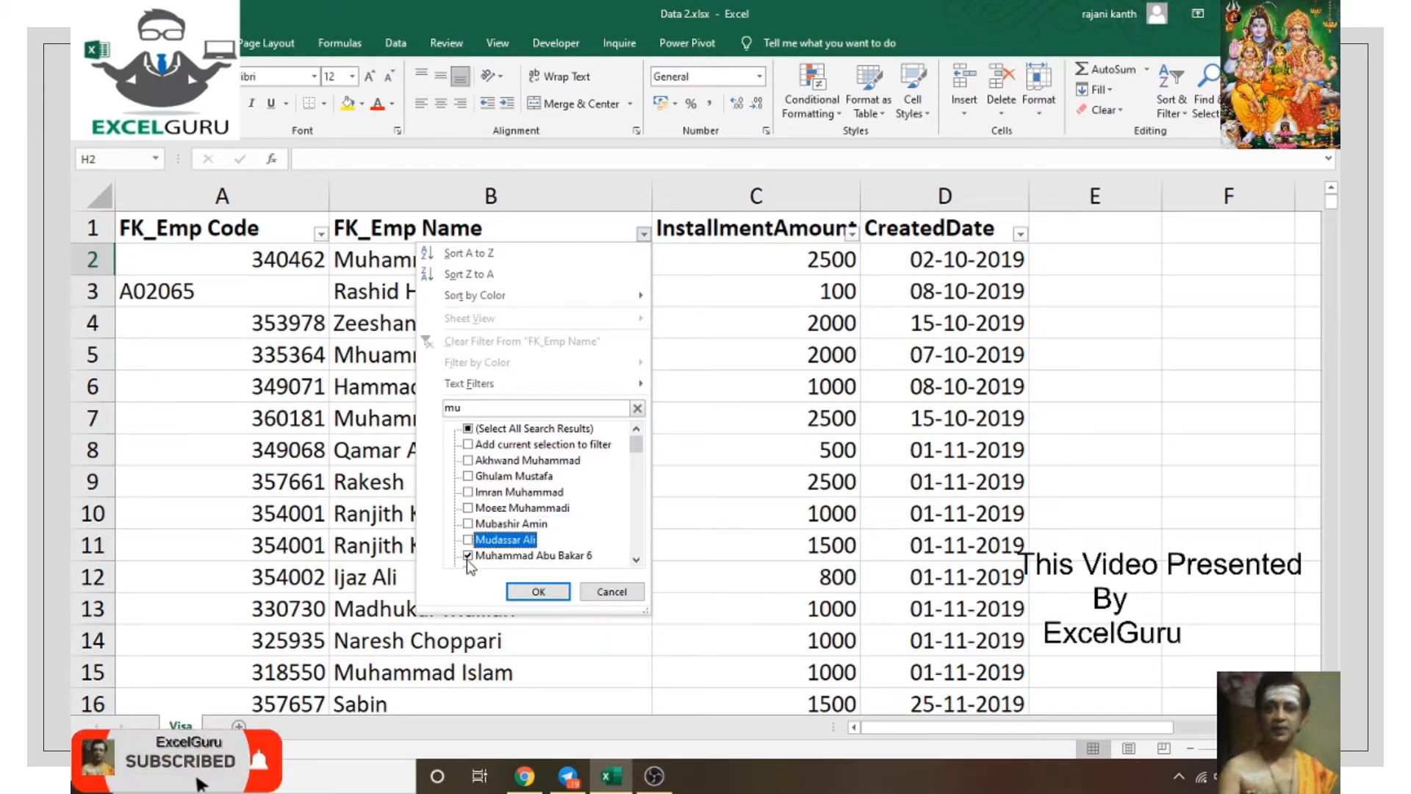
click(468, 555)
Step: Untick five more matching names, then tick every name matching 'mu'
scroll(474, 546, down, 2)
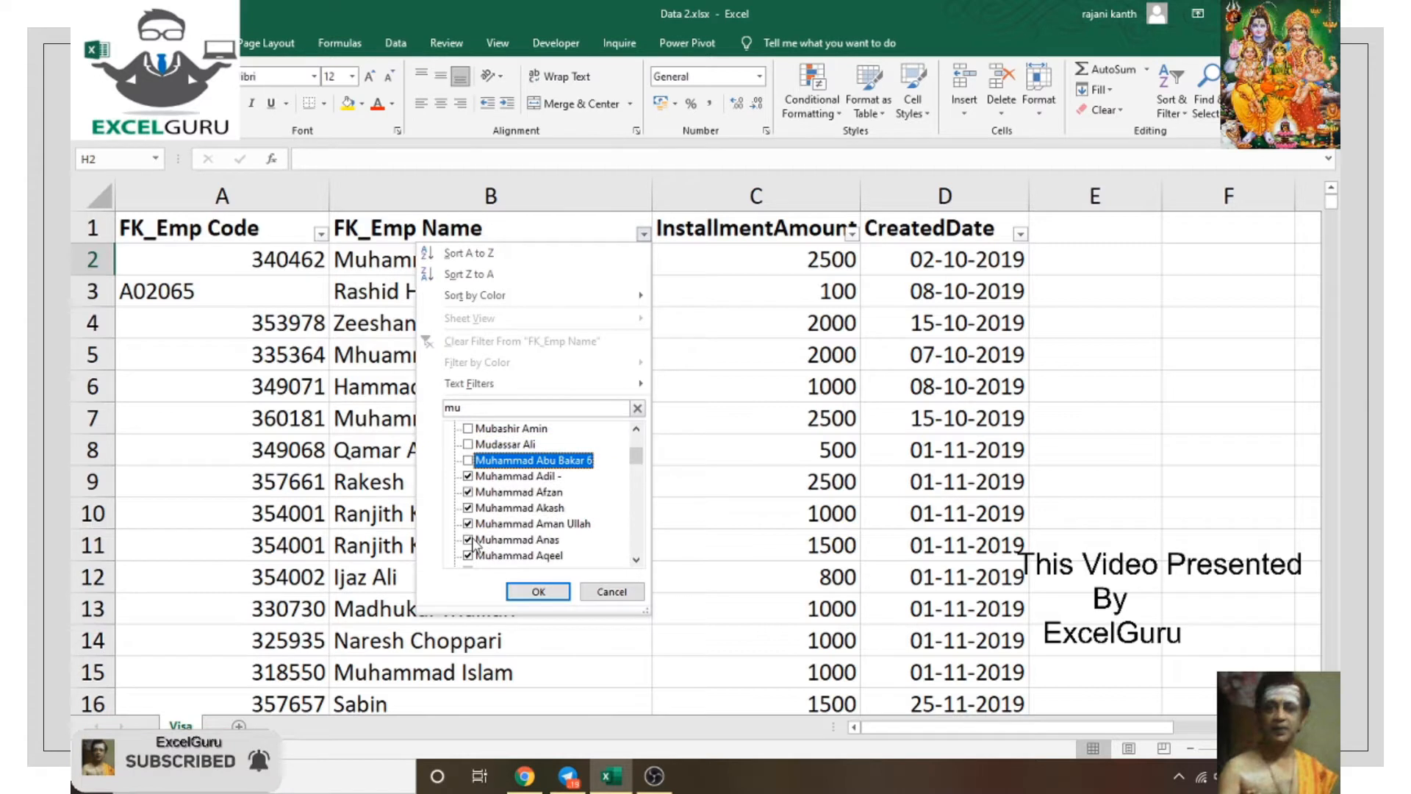
click(468, 492)
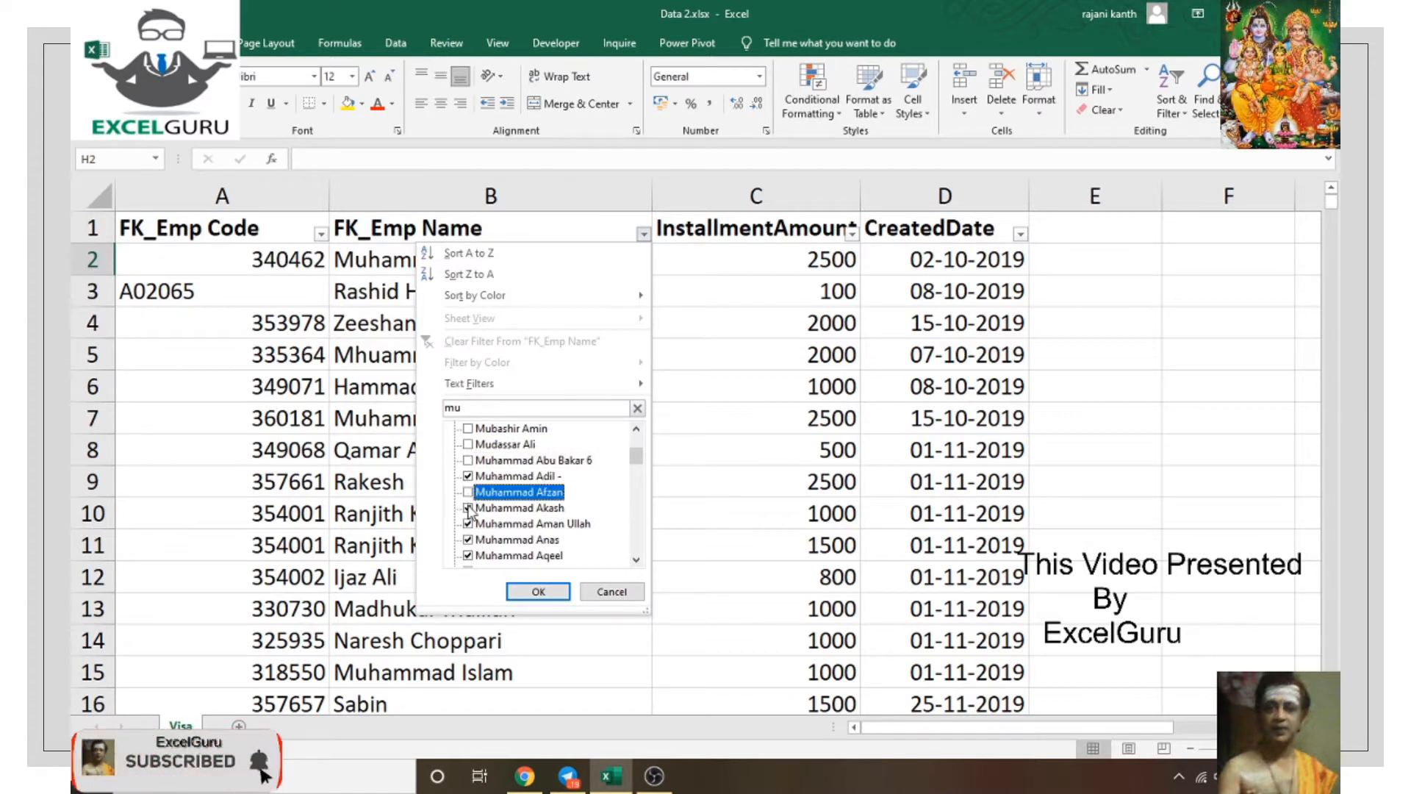
click(468, 508)
click(468, 476)
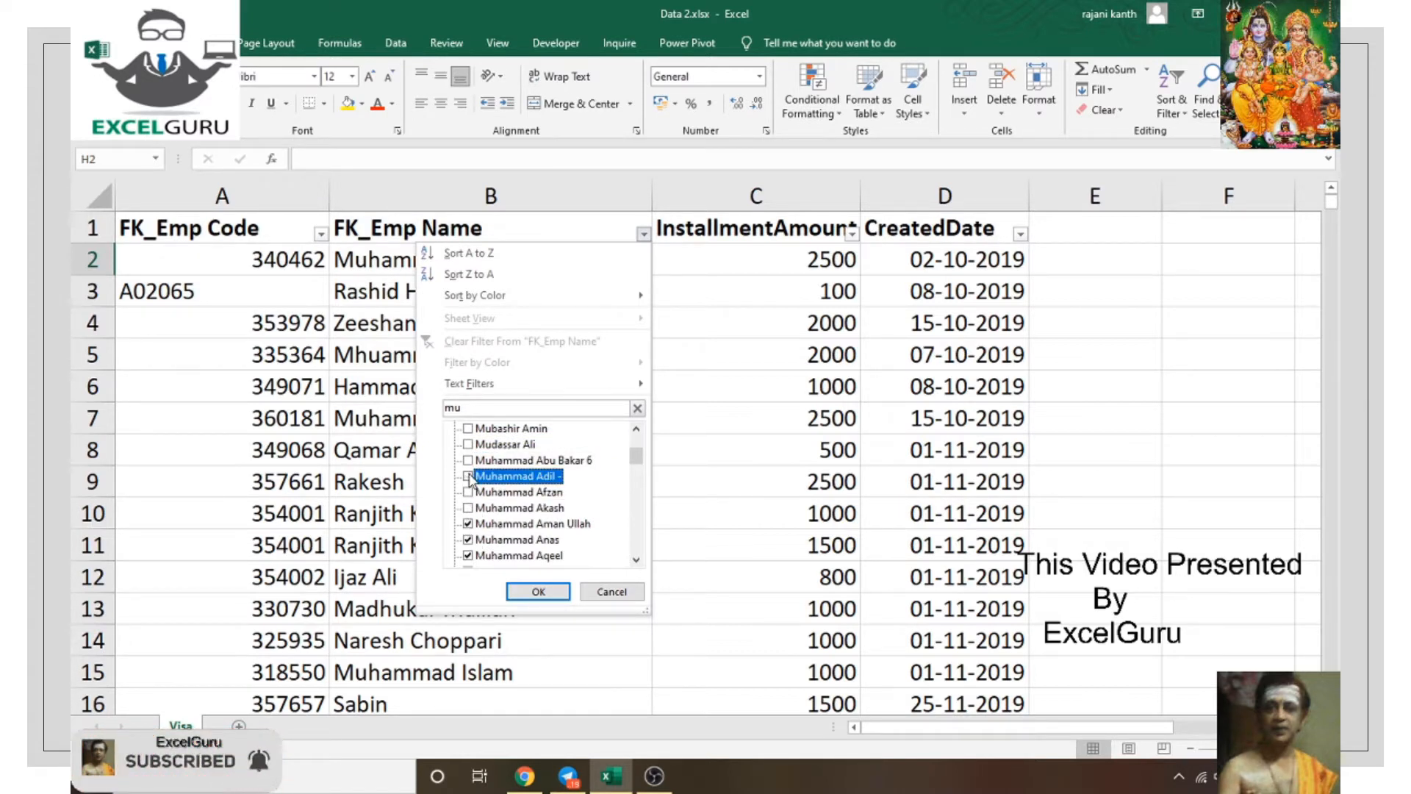
click(468, 523)
click(468, 556)
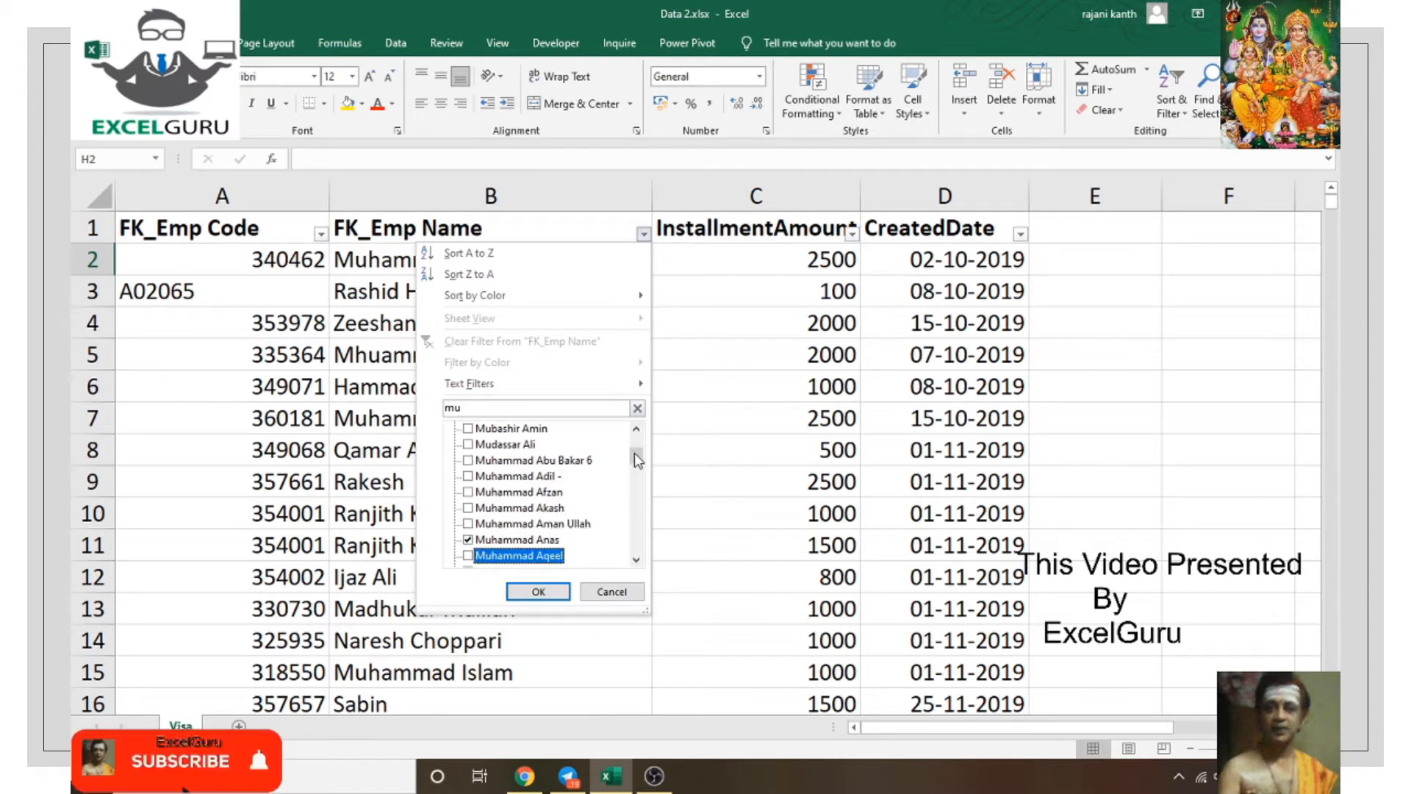
scroll(477, 445, up, 2)
click(469, 445)
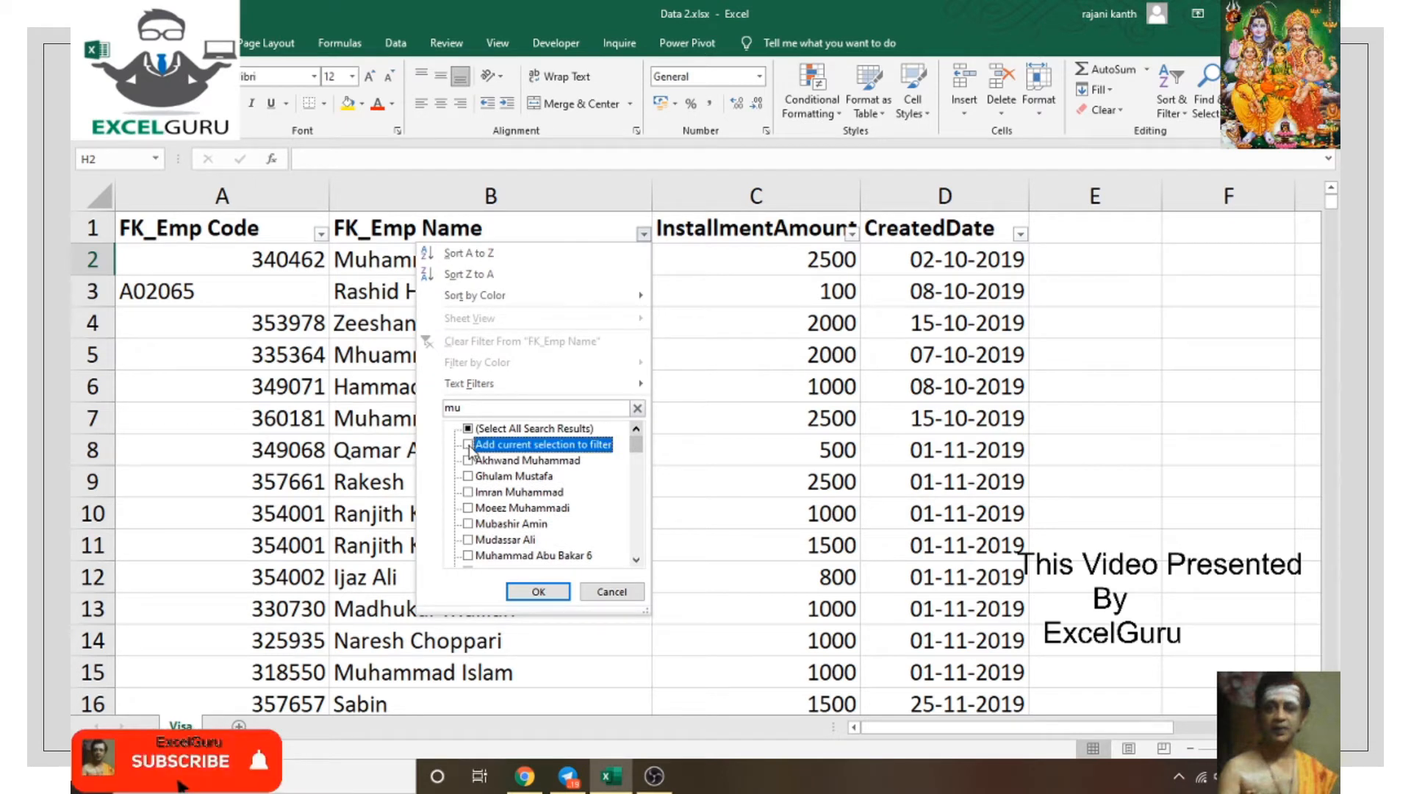
click(468, 429)
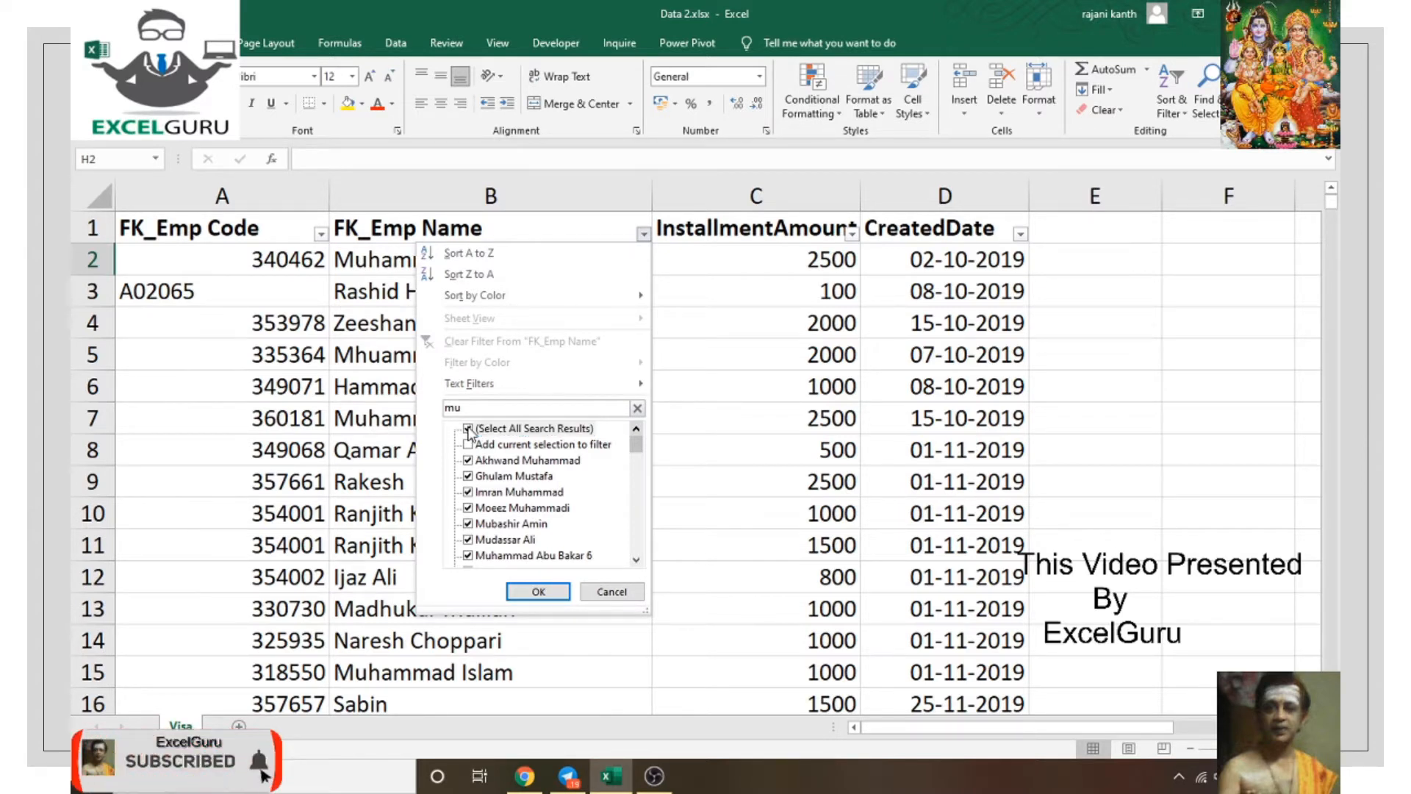
Step: Clear the matches, try a 'muhmmad' search, then close the filter unchanged
click(468, 428)
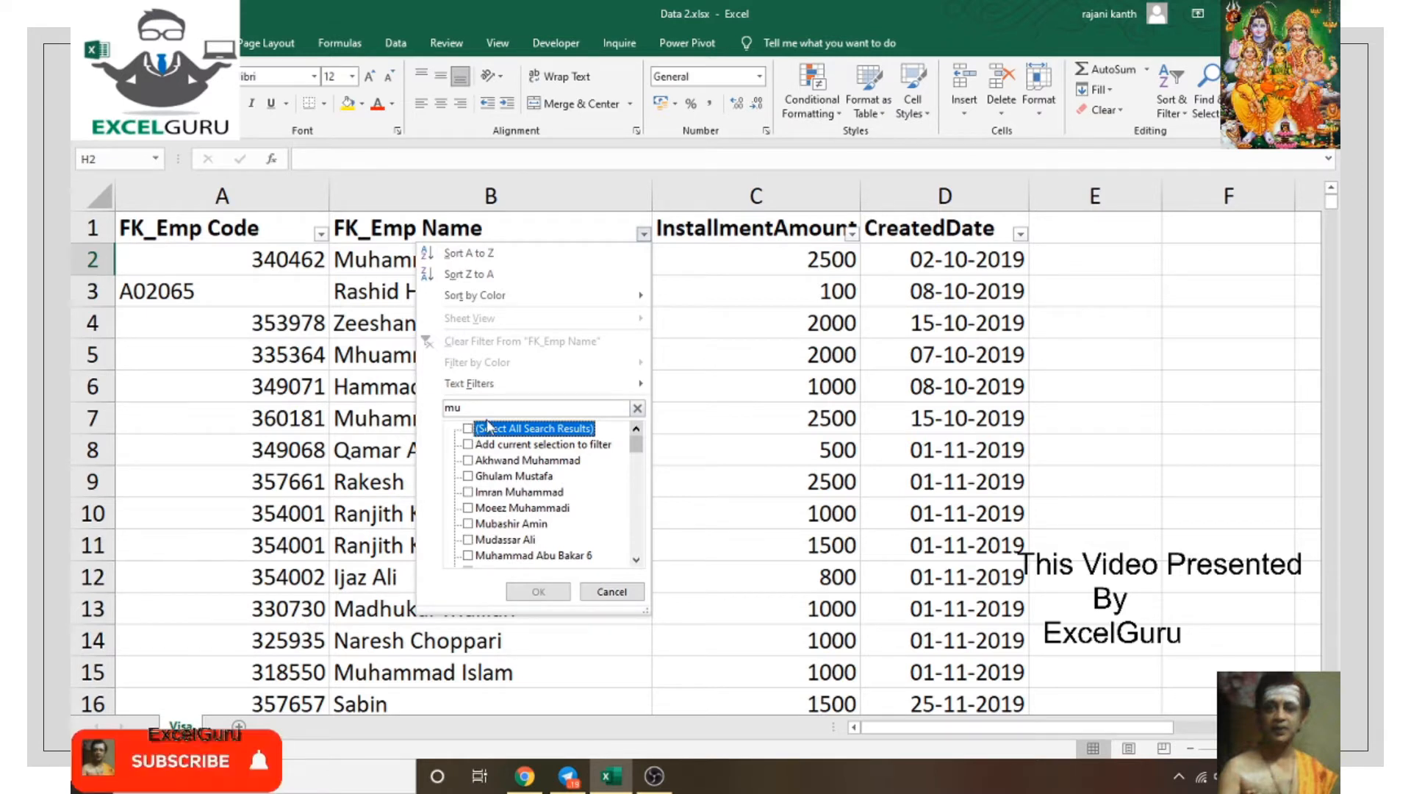
key(Down)
key(Down)
key(Down)
key(Down)
key(Down)
key(Down)
key(Down)
key(Down)
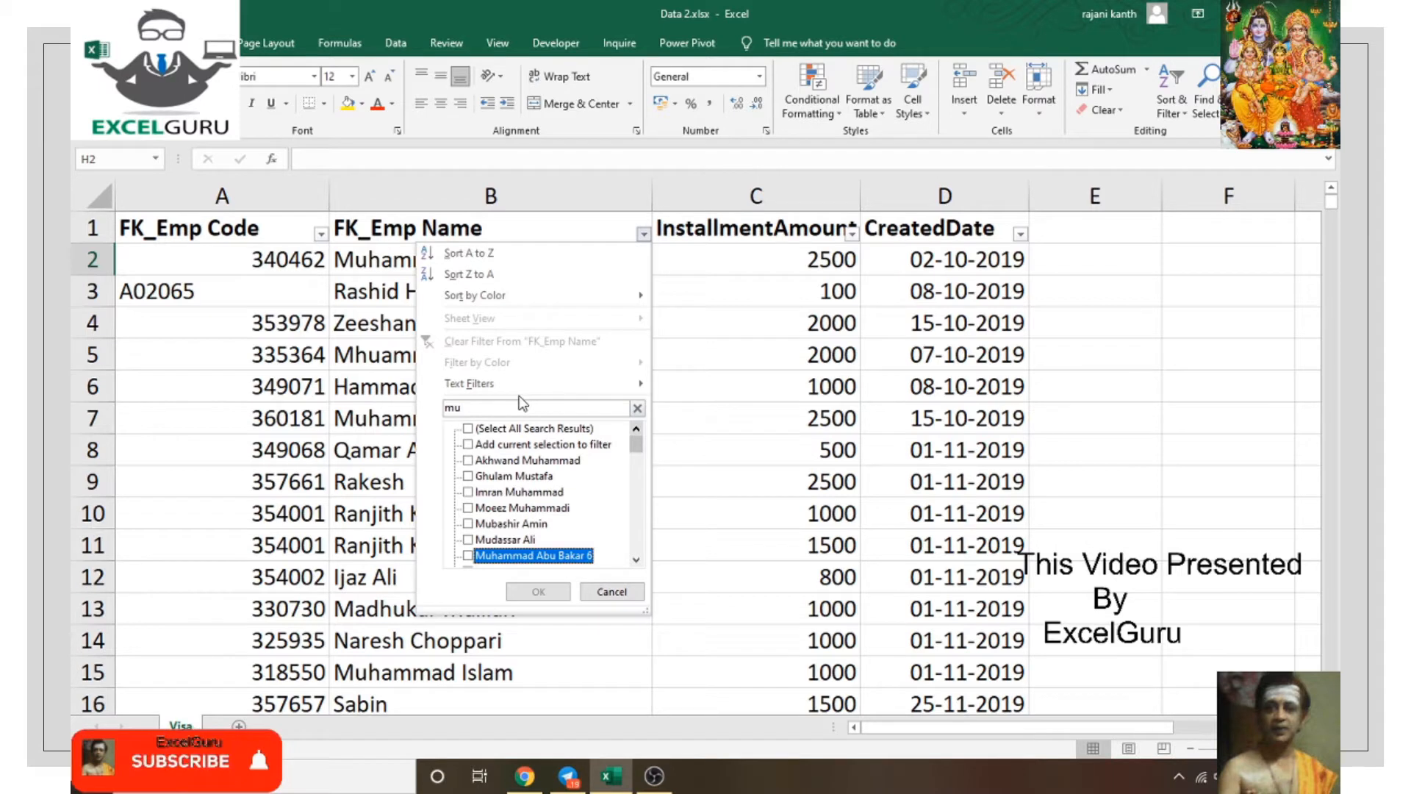
key(Up)
key(Up)
key(Up)
key(Up)
key(Up)
key(Up)
key(Up)
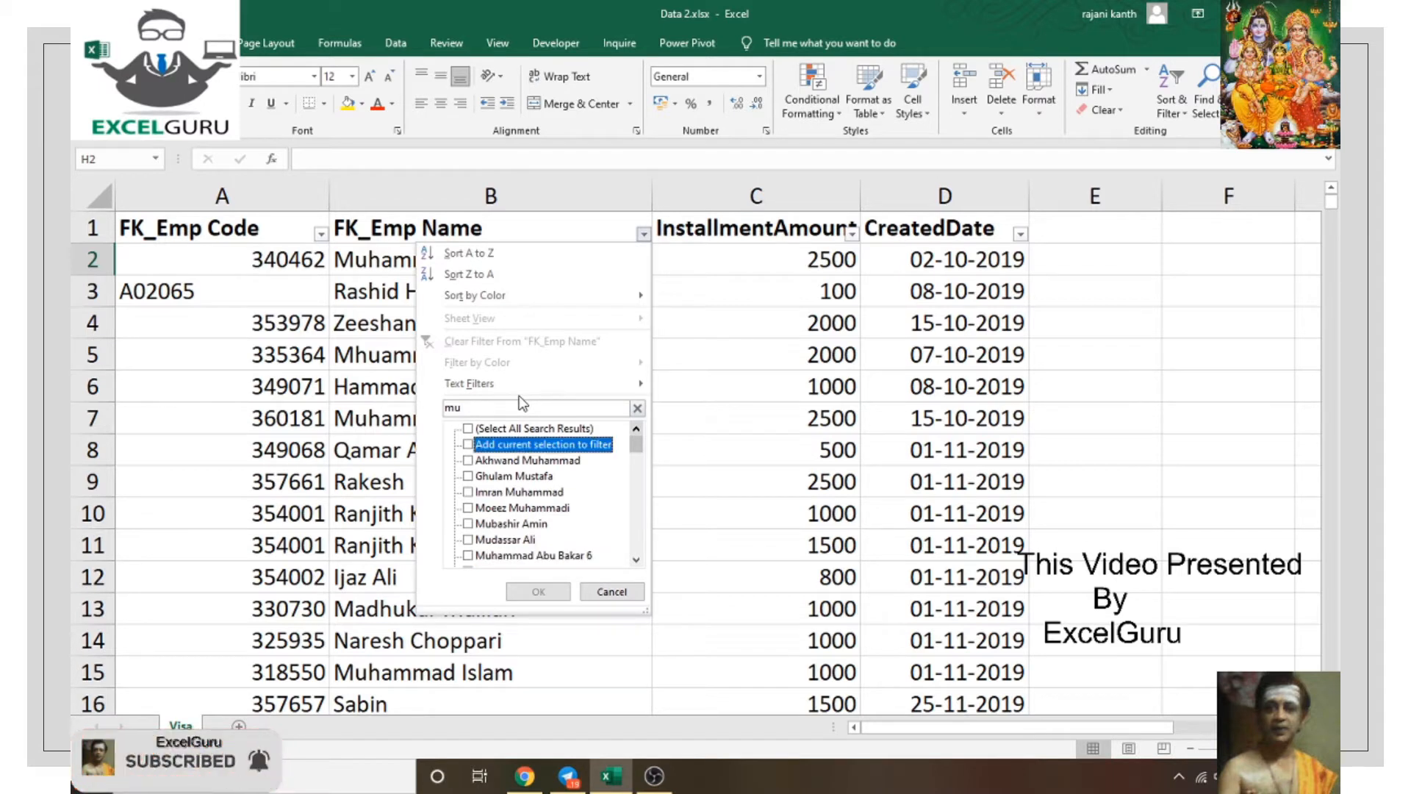
double_click(515, 409)
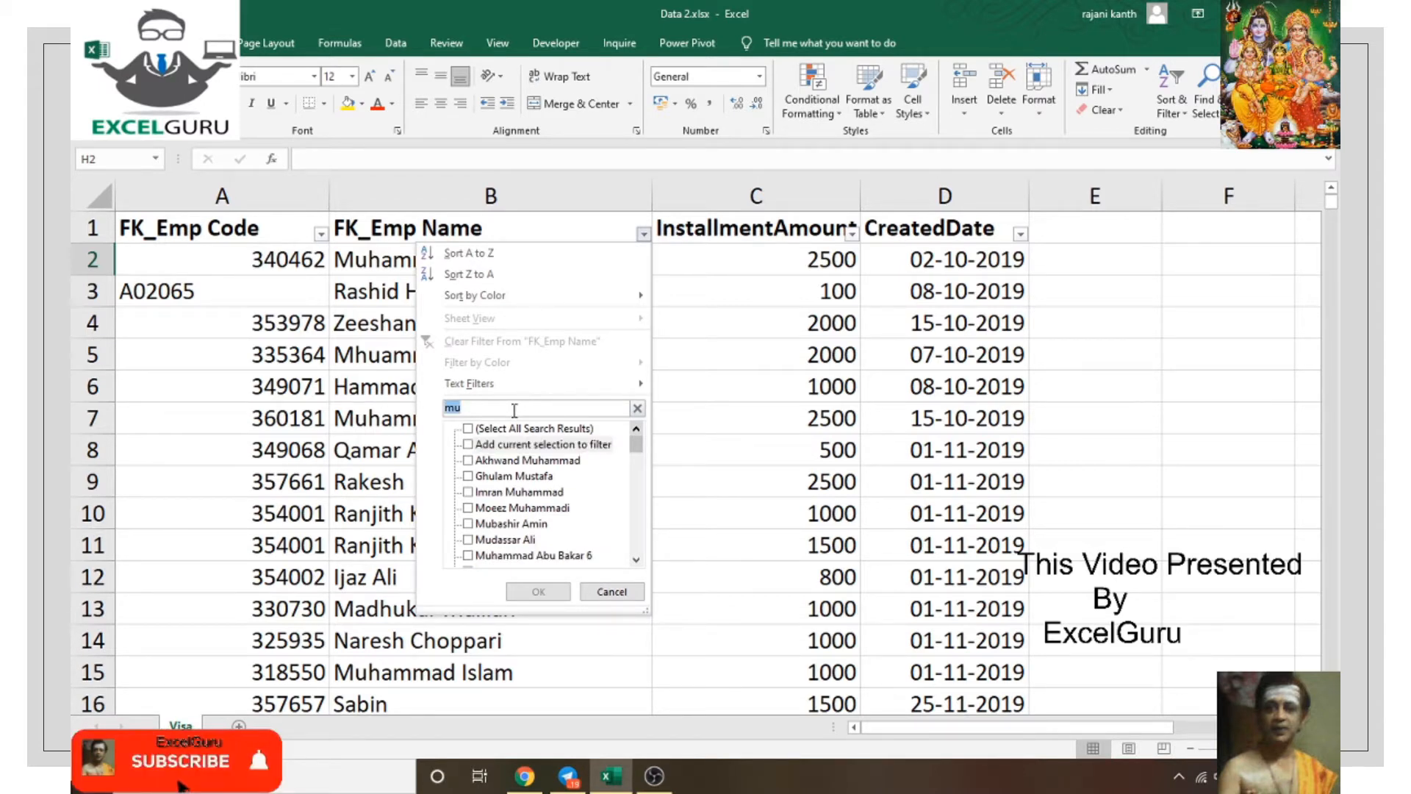
text(muh)
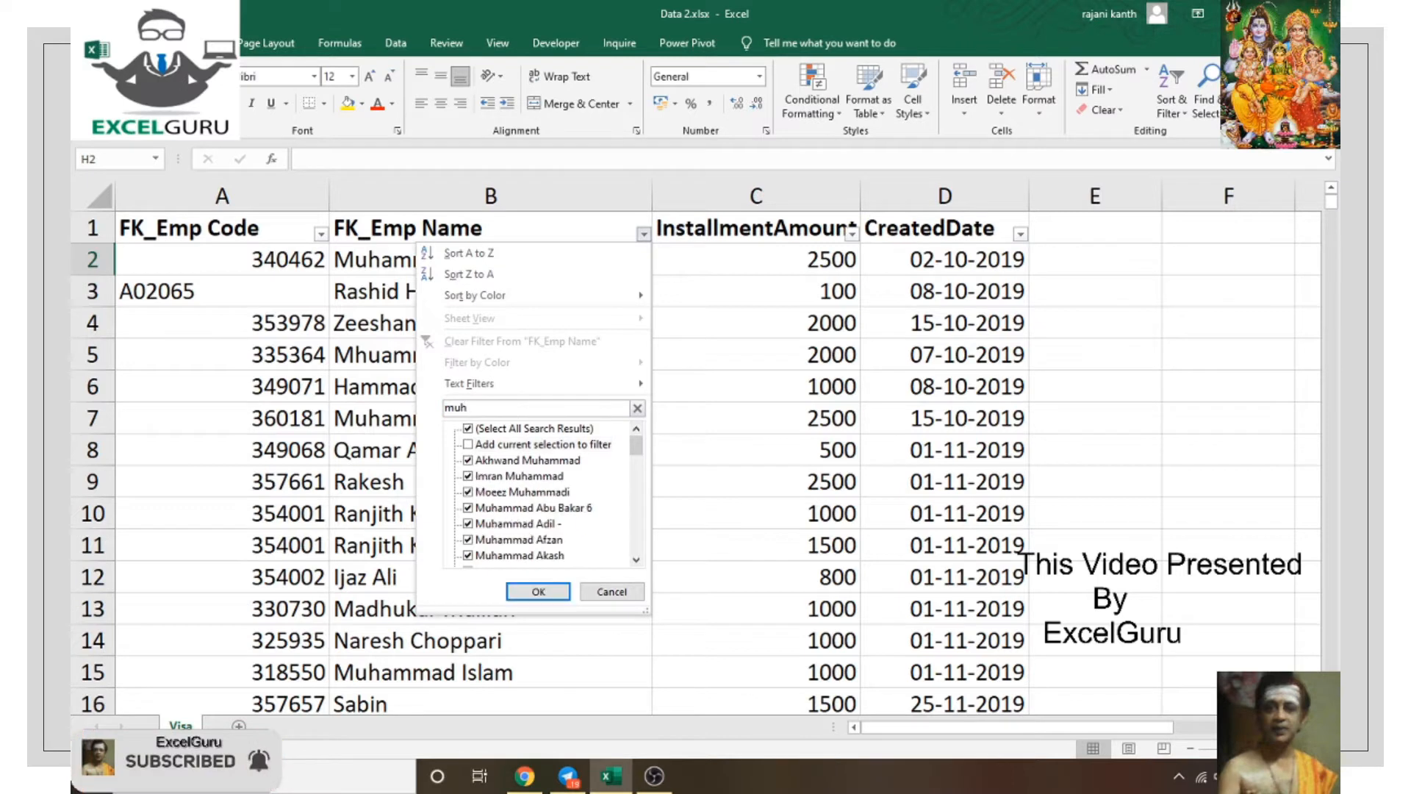
text(mmad)
key(BackSpace)
key(BackSpace)
key(BackSpace)
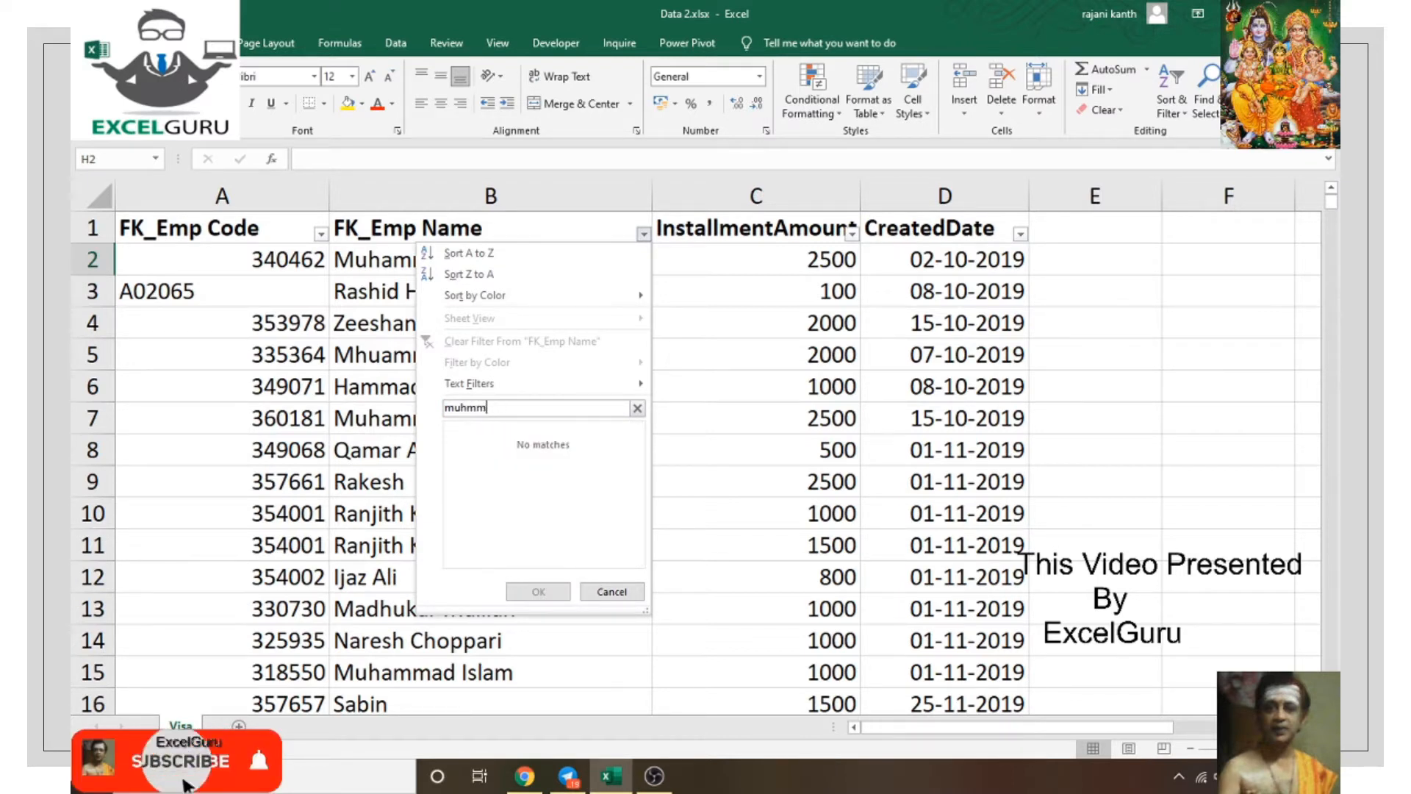
key(BackSpace)
key(BackSpace)
key(BackSpace)
key(BackSpace)
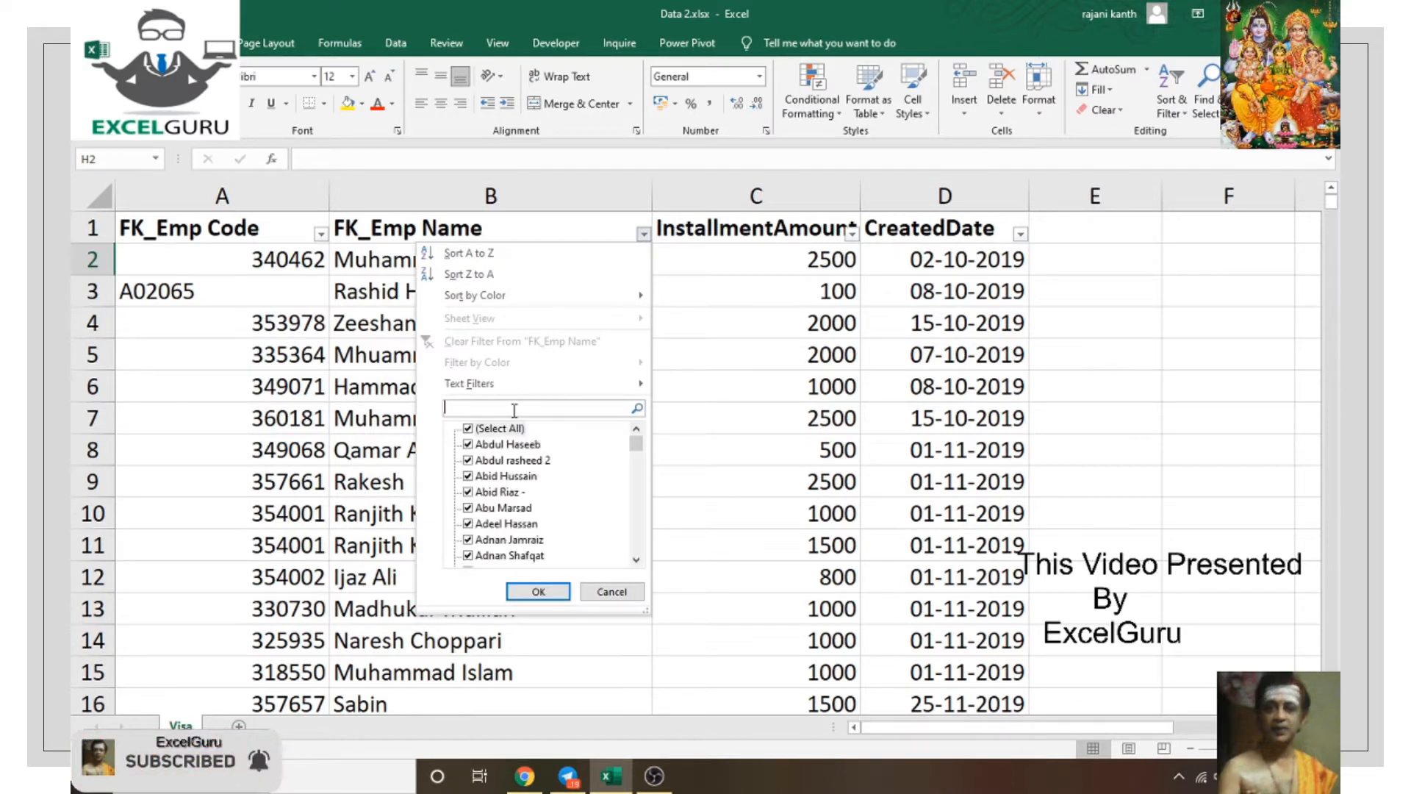
key(Escape)
Step: Filter FK_Emp Name to only the first summary employee by searching their name
drag(1052, 725, 1025, 737)
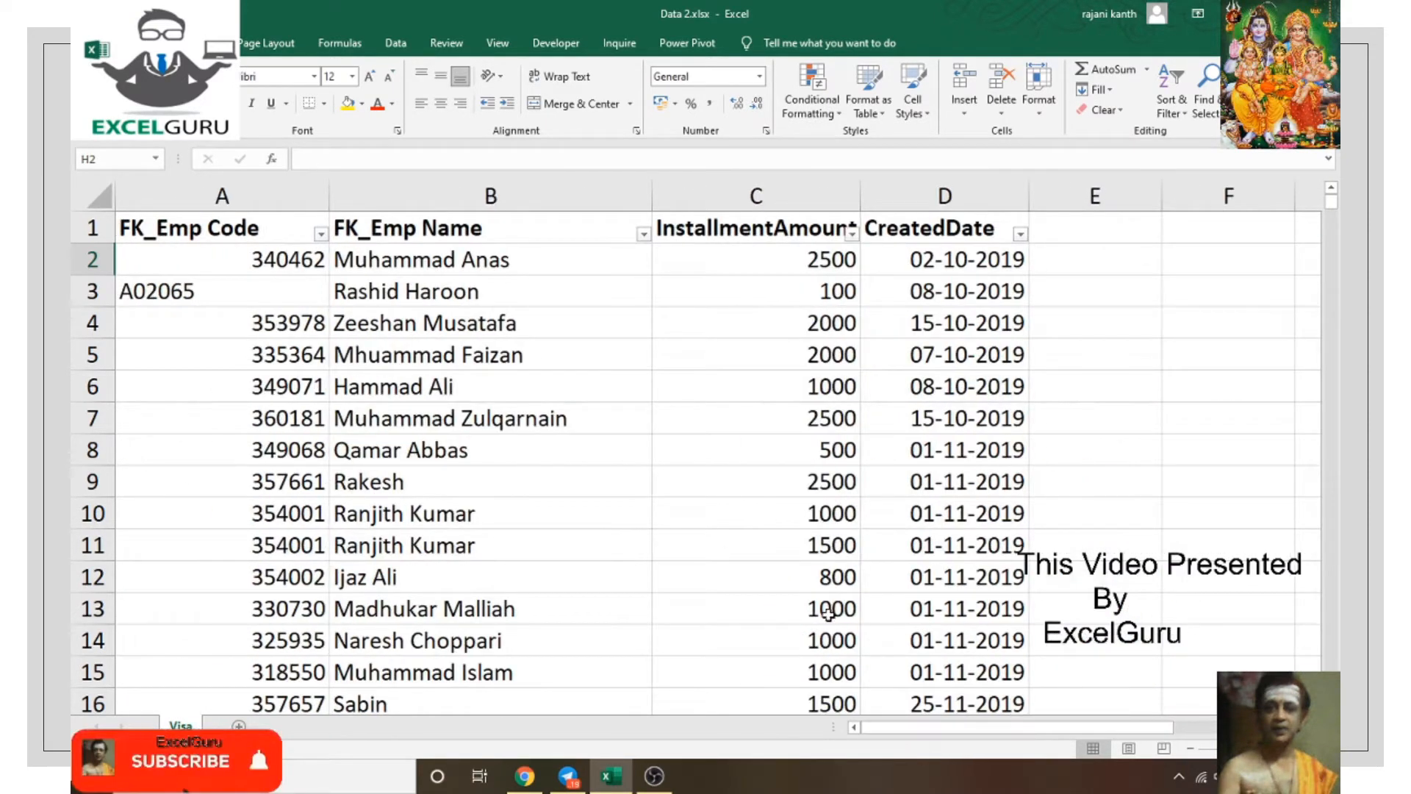
click(644, 234)
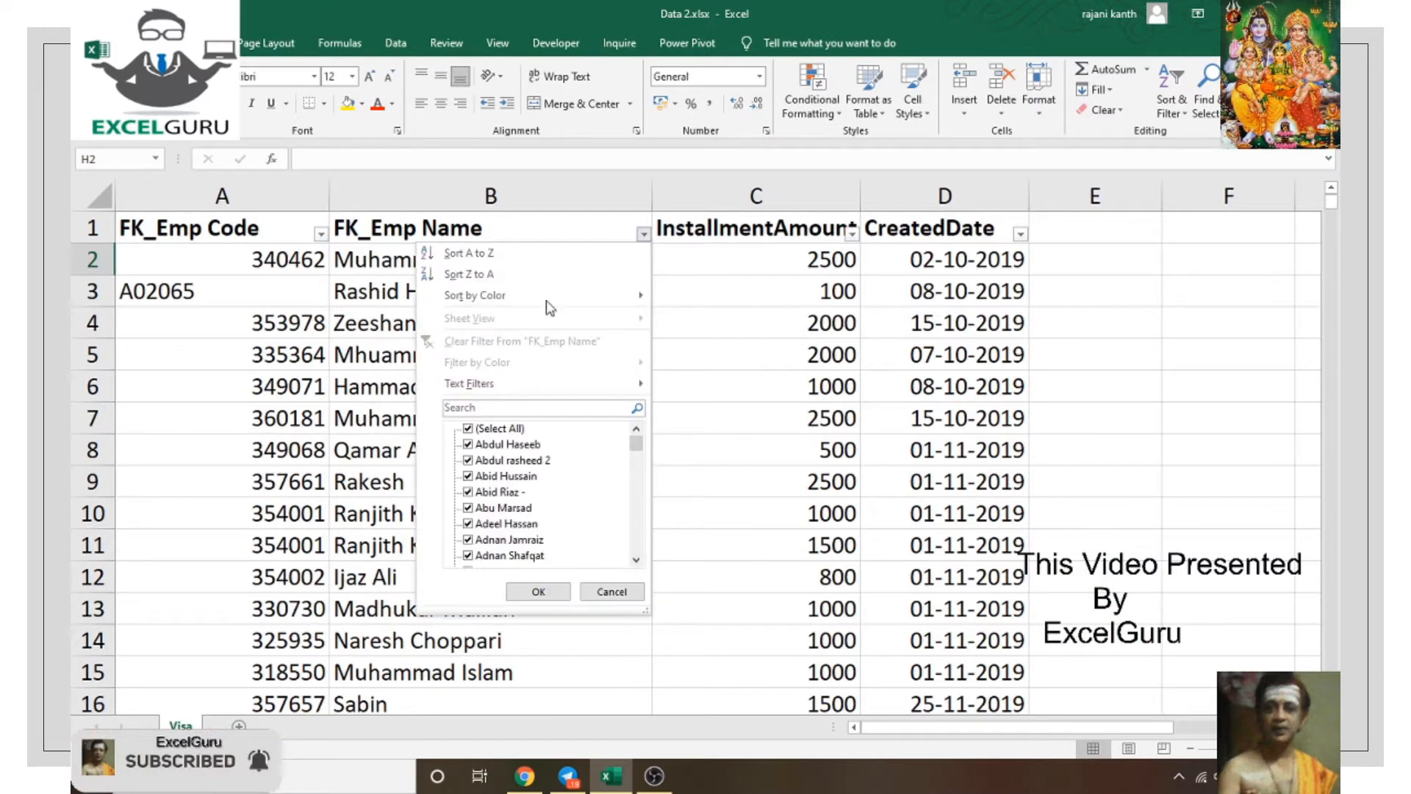
click(482, 433)
click(501, 409)
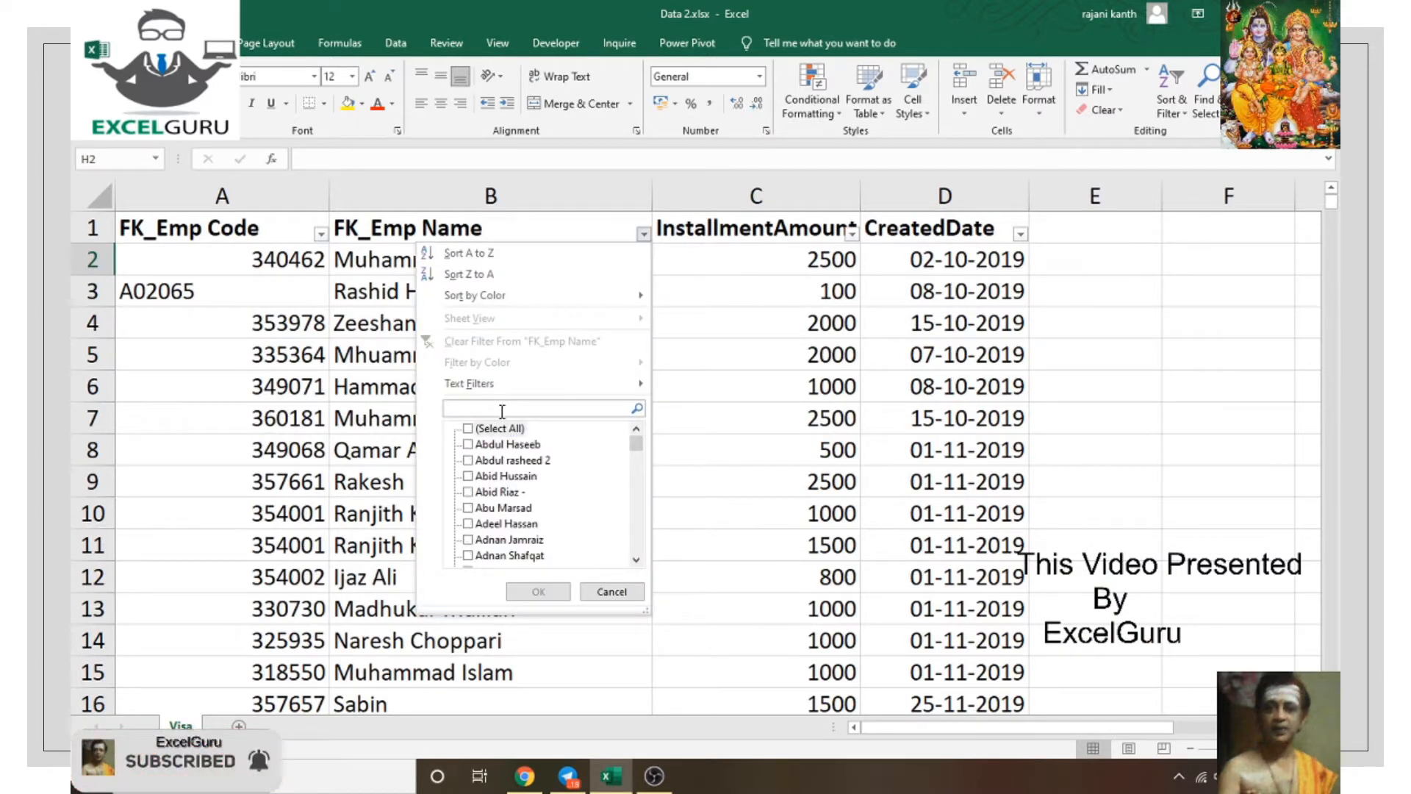
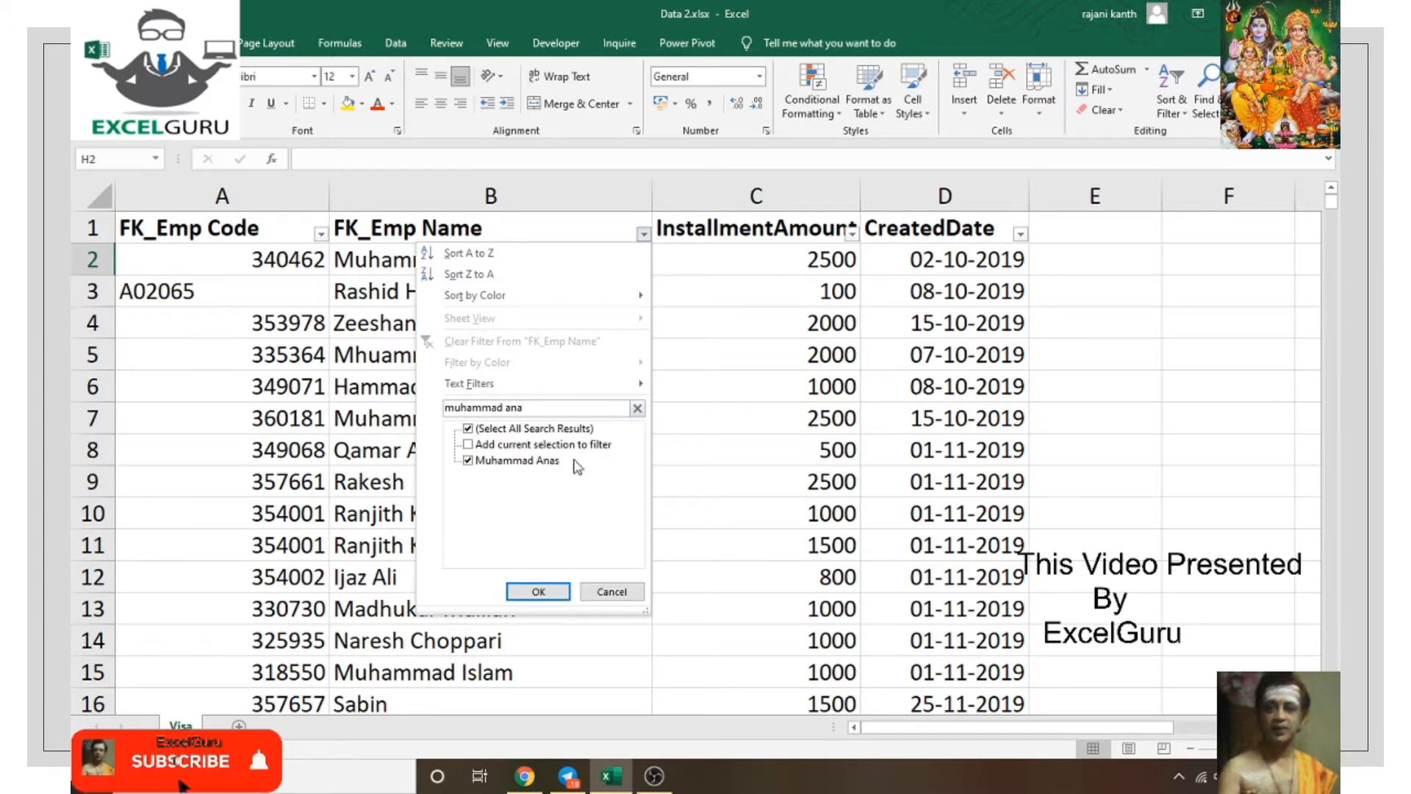
click(529, 592)
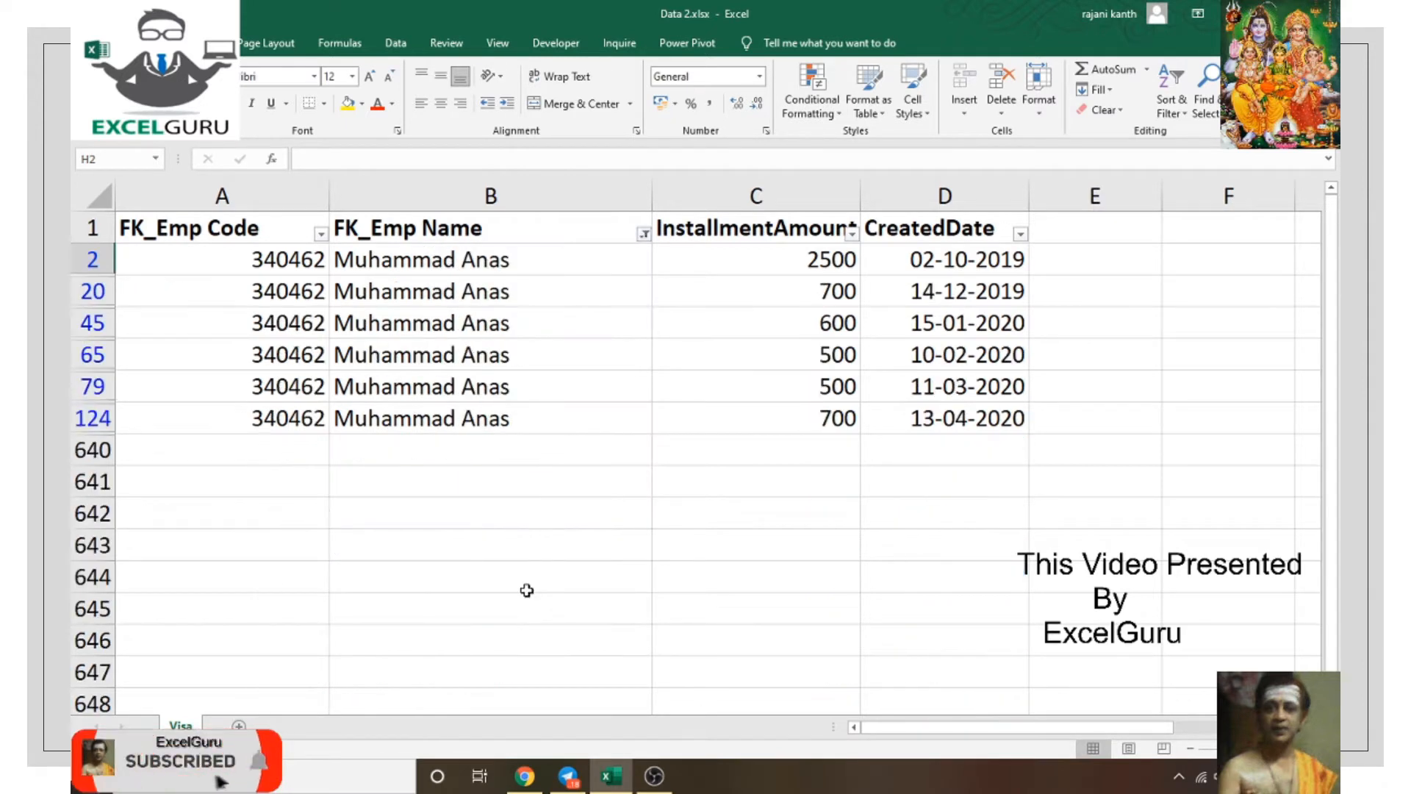
Step: Read the employee's latest created date 13-04-2020 in D124, then remove the filter
click(936, 420)
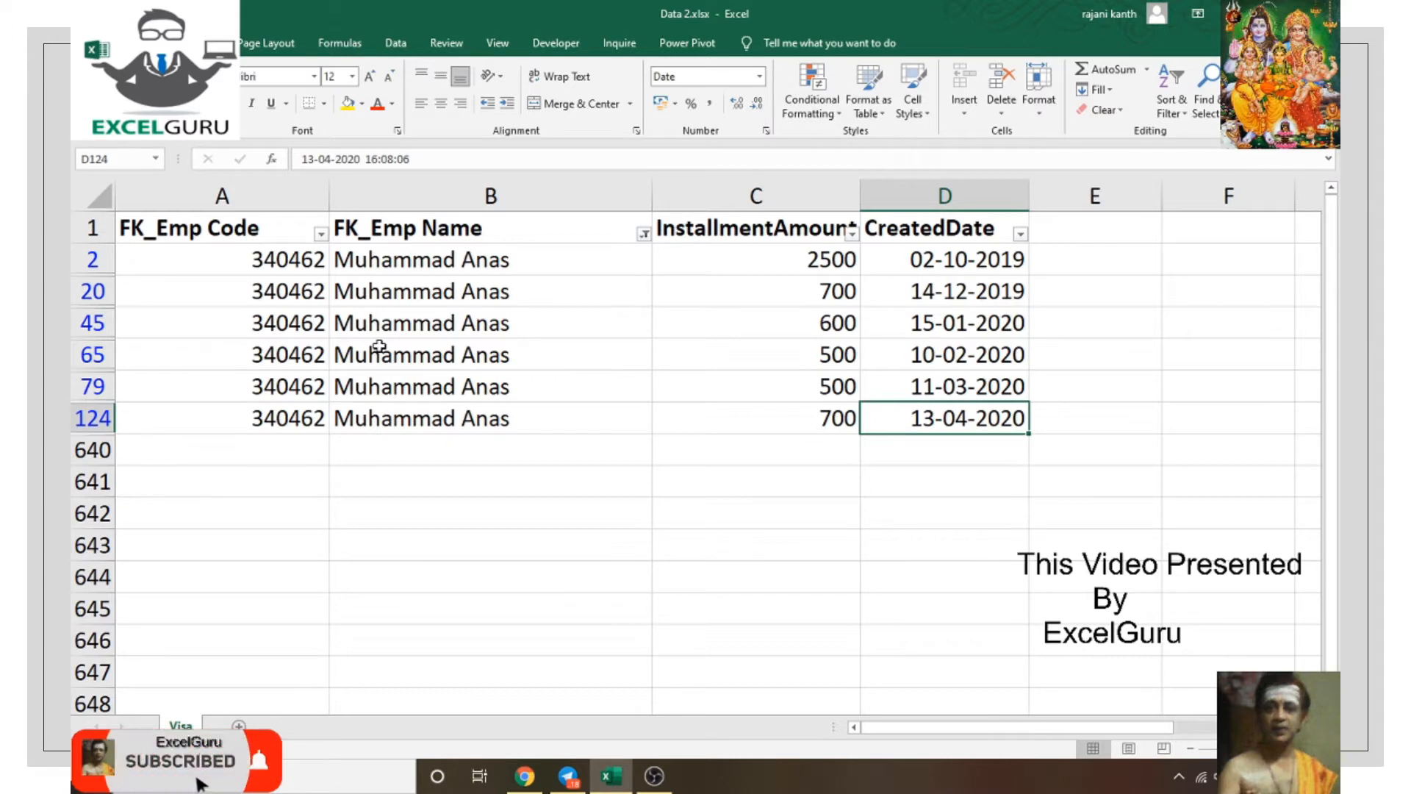
key(ctrl+shift+l)
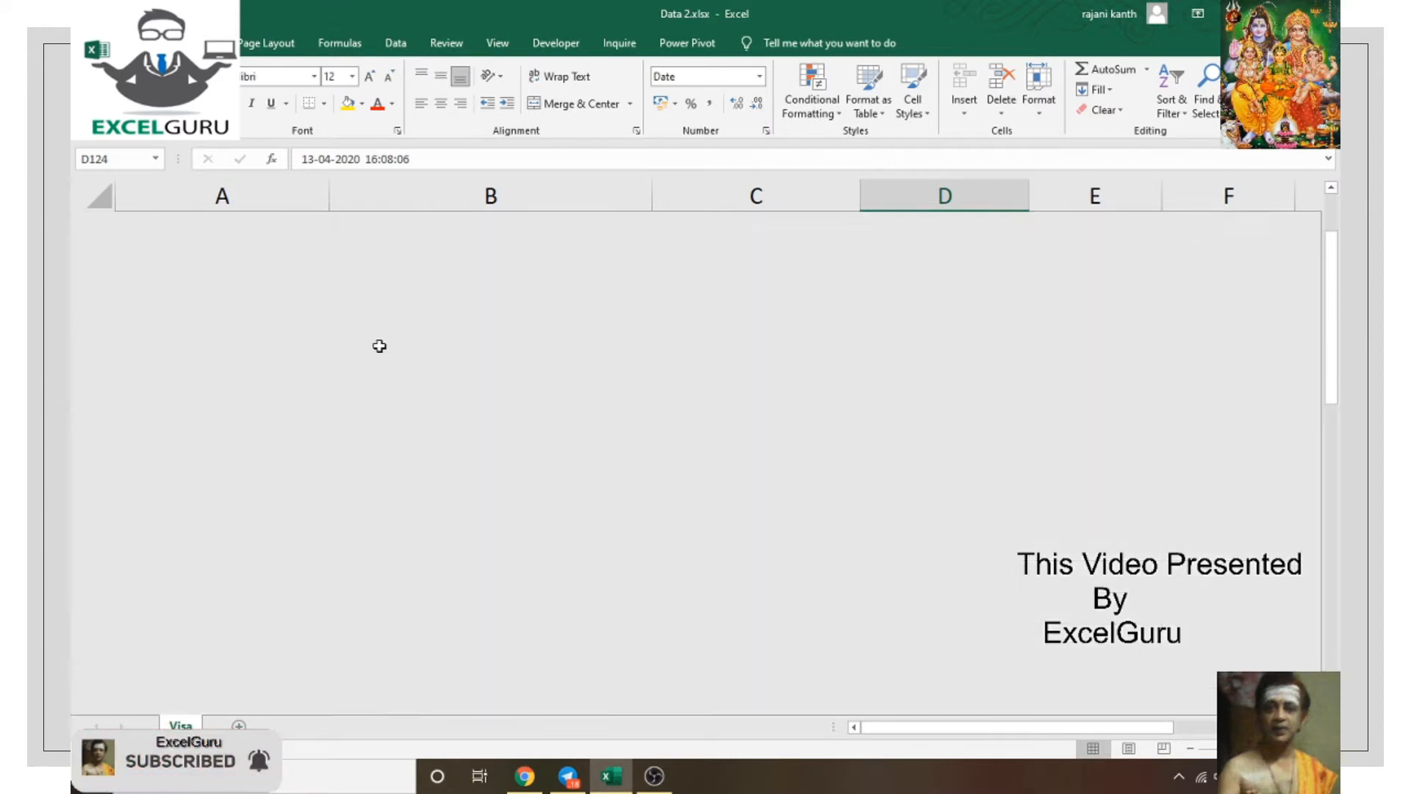
Step: Clear the old created date results from I4 down the summary list, ending on I4
drag(956, 727, 1092, 727)
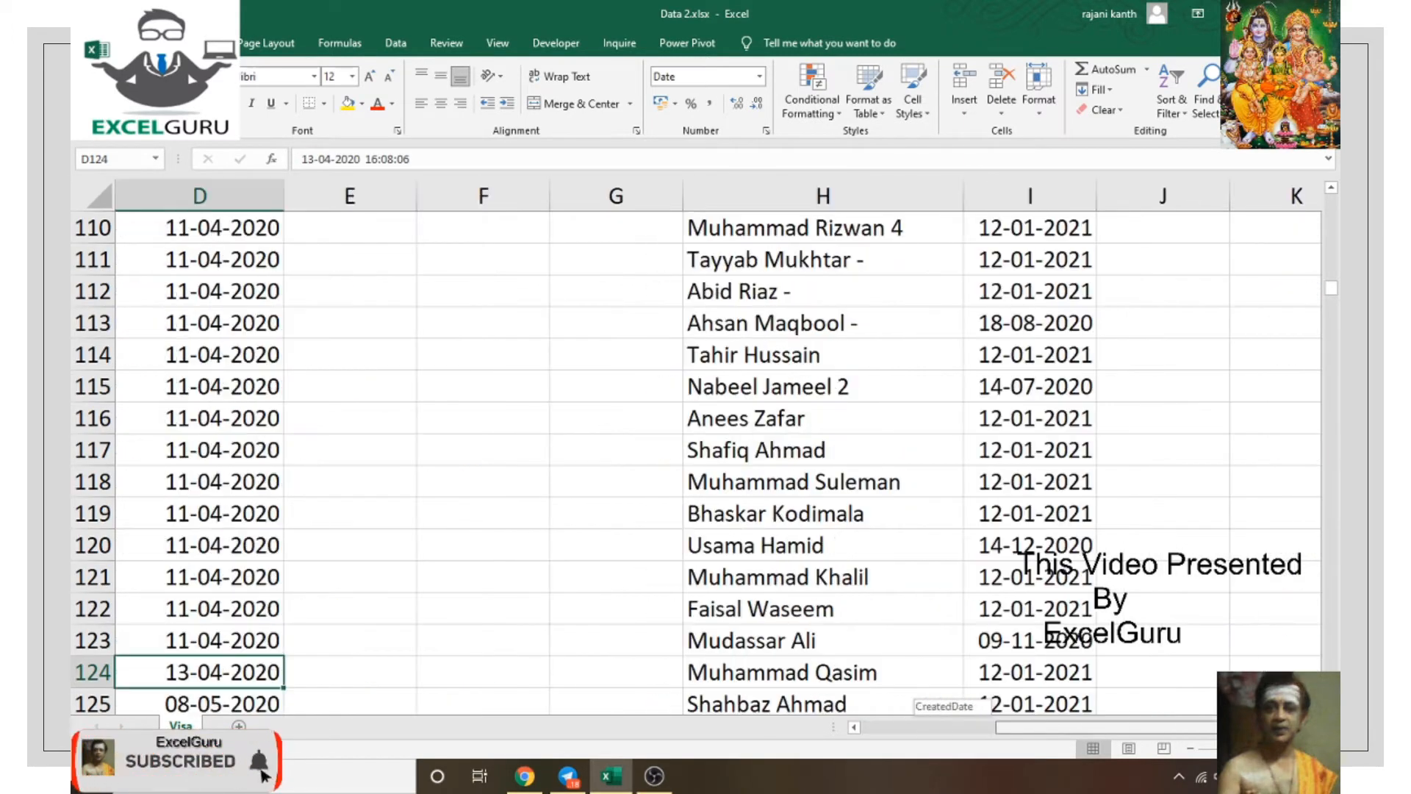
click(931, 409)
key(ctrl+Up)
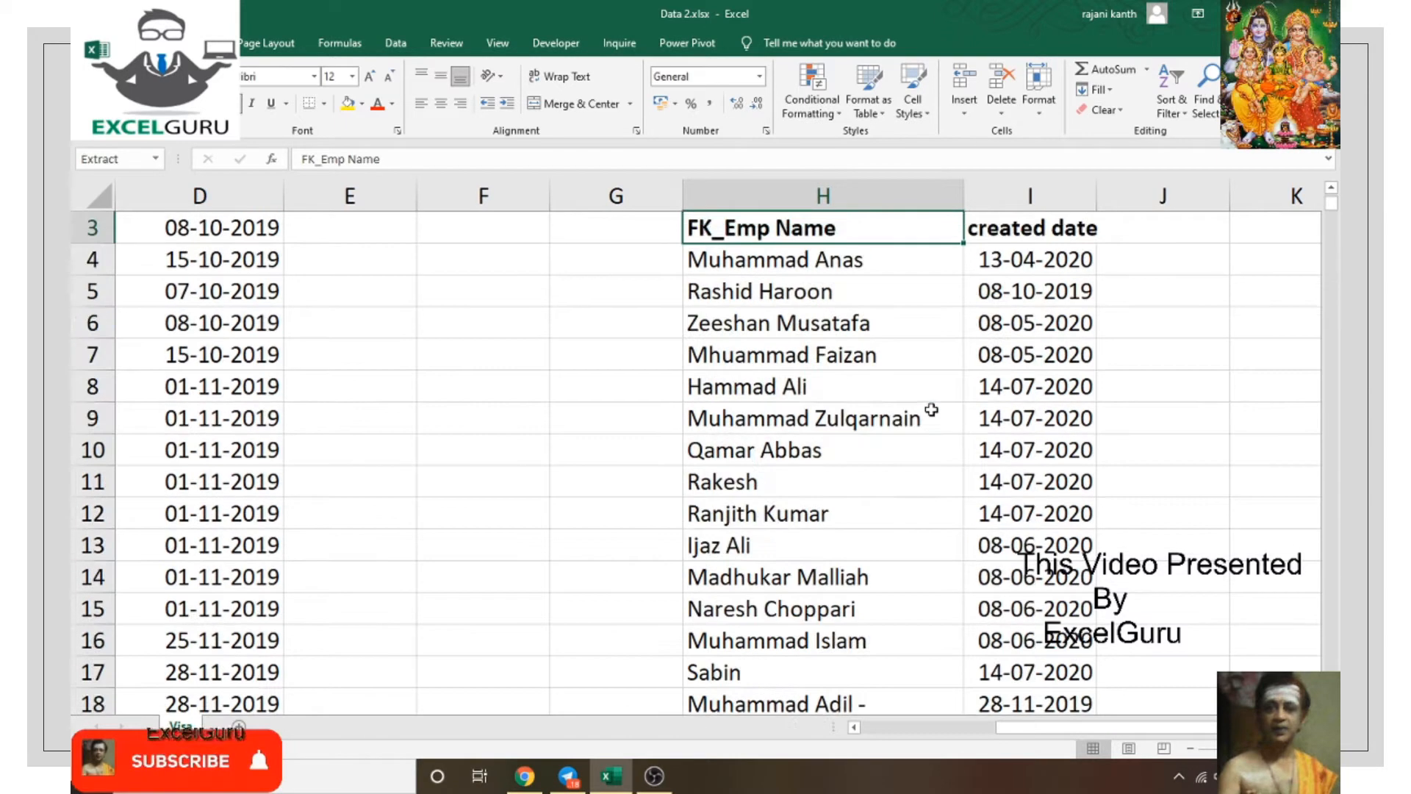
key(Down)
key(Right)
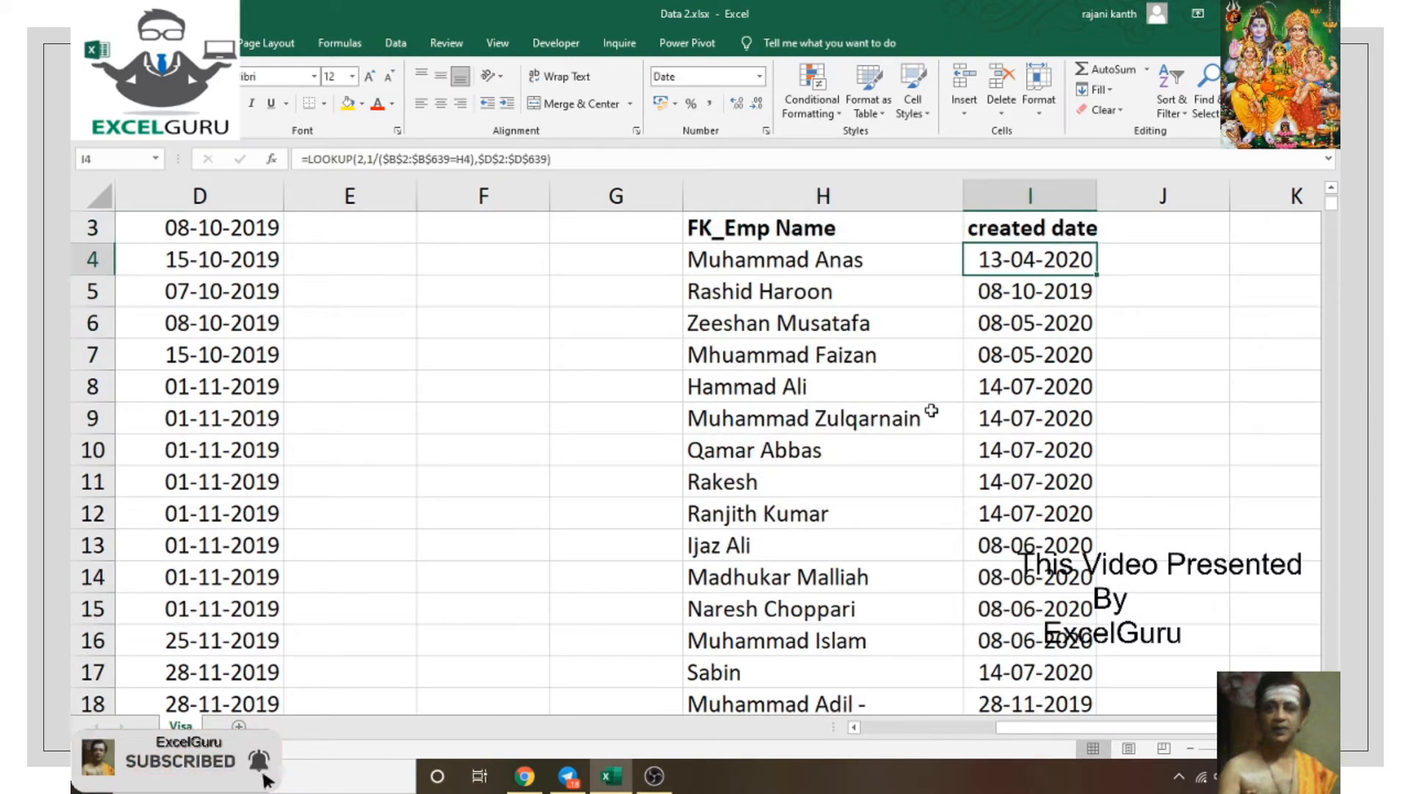
key(Right)
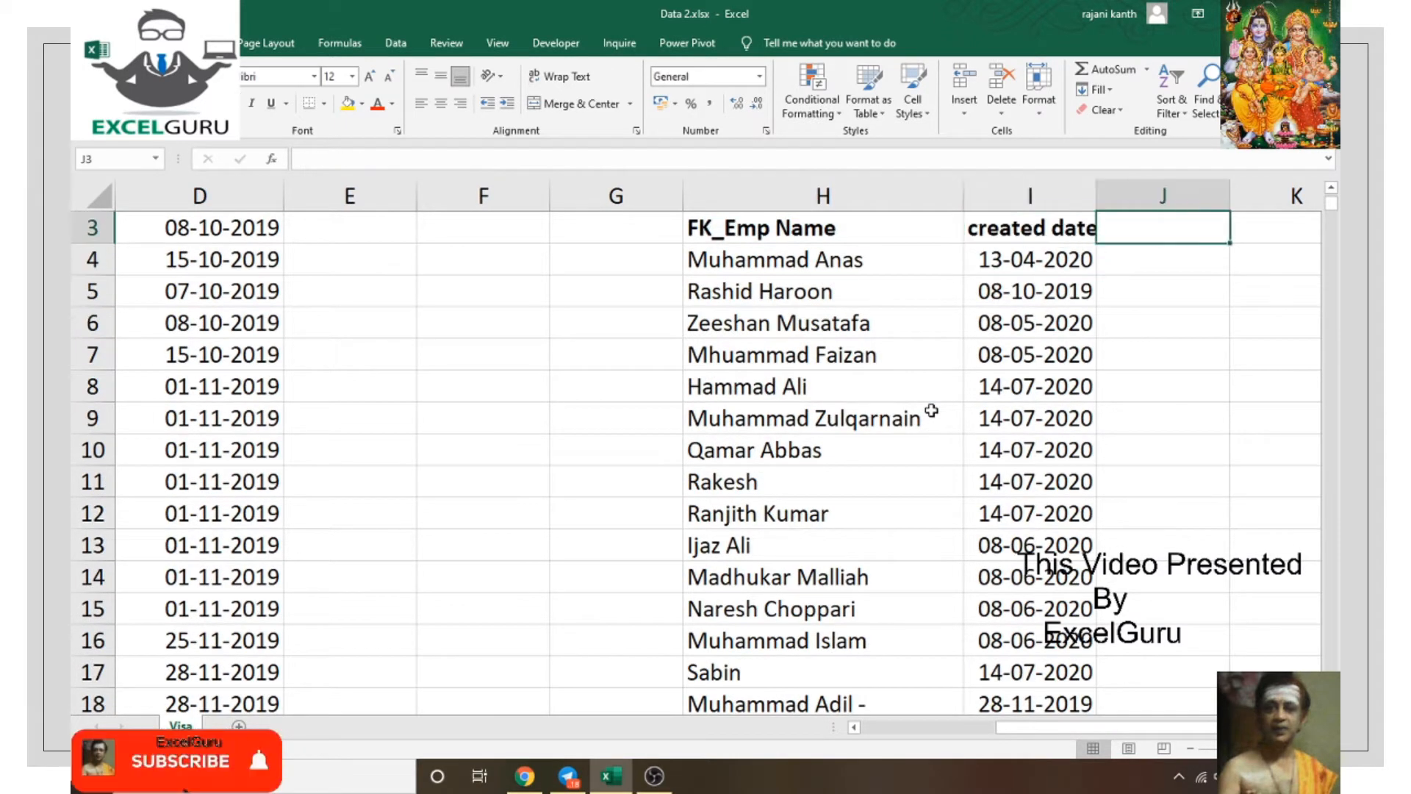
key(shift+Left)
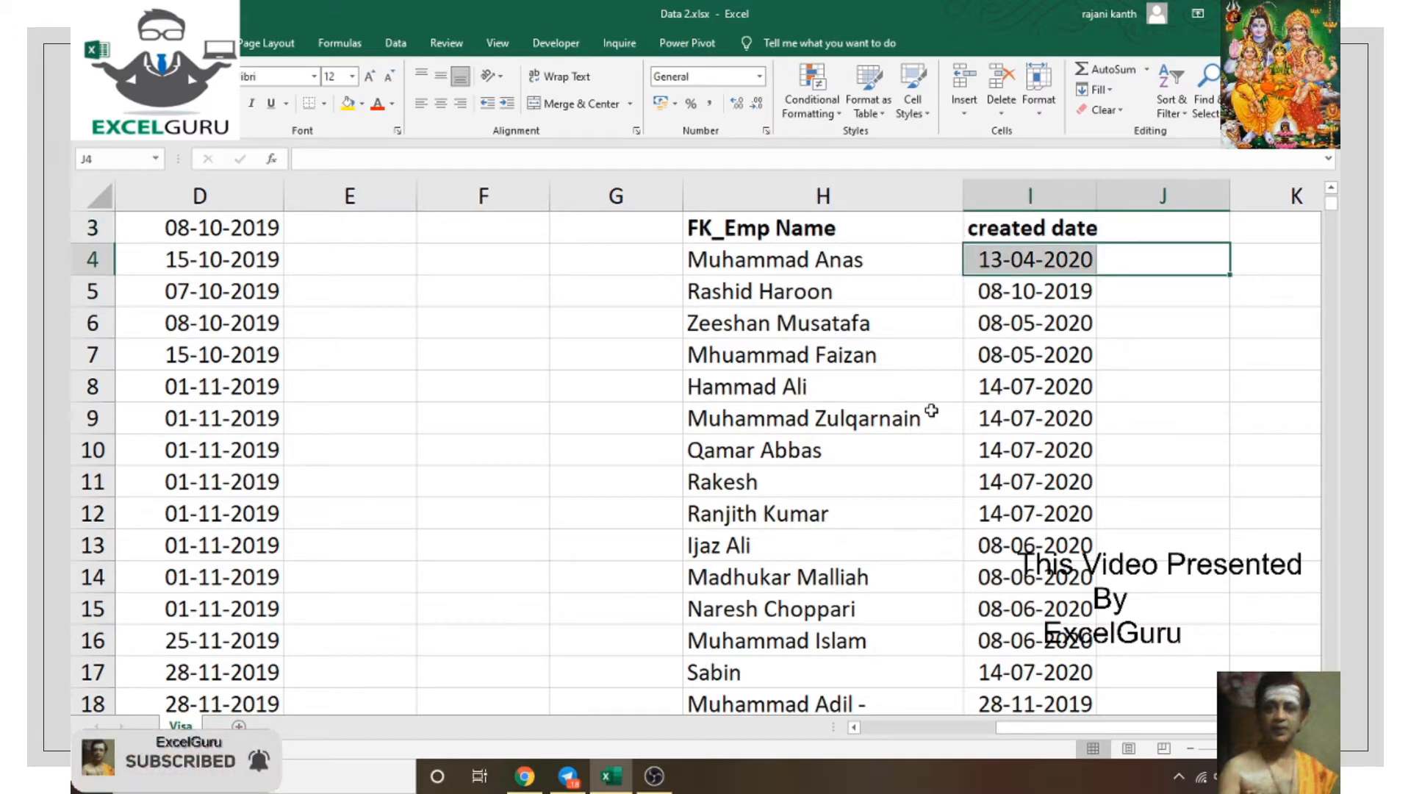
key(ctrl+shift+Down)
key(ctrl+BackSpace)
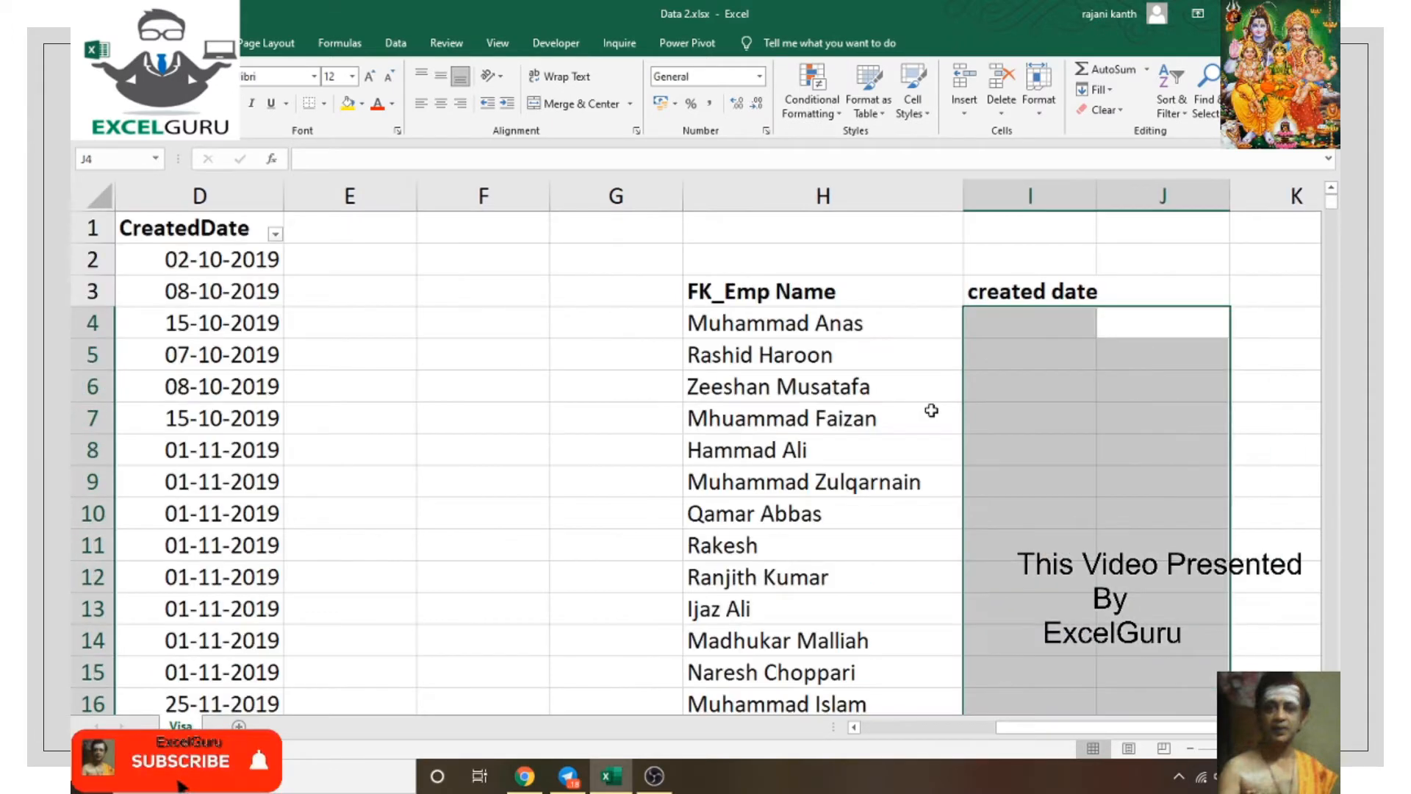
key(shift+BackSpace)
key(Left)
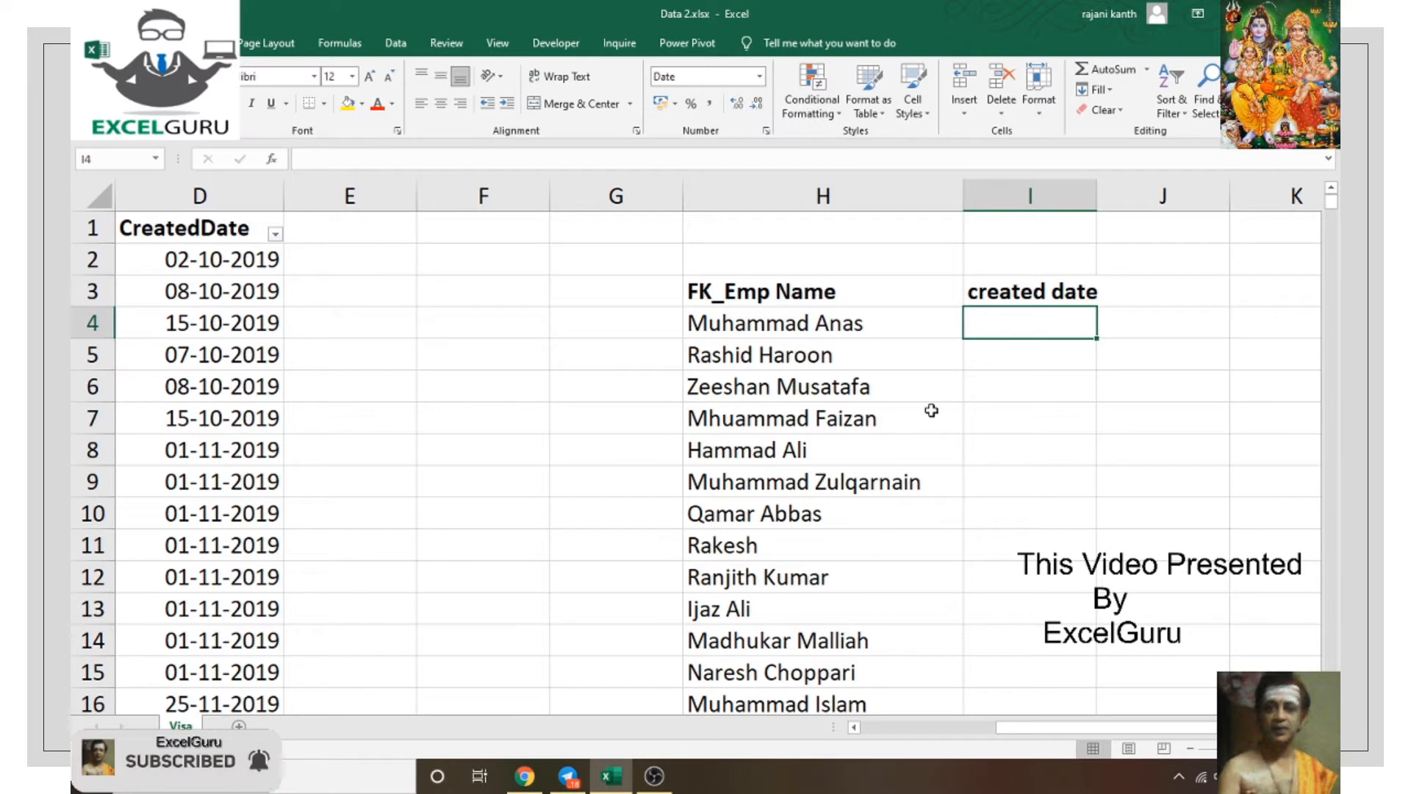
Step: Begin I4's formula as =H4=$B$2:$B$639 with the name range made absolute
text(=)
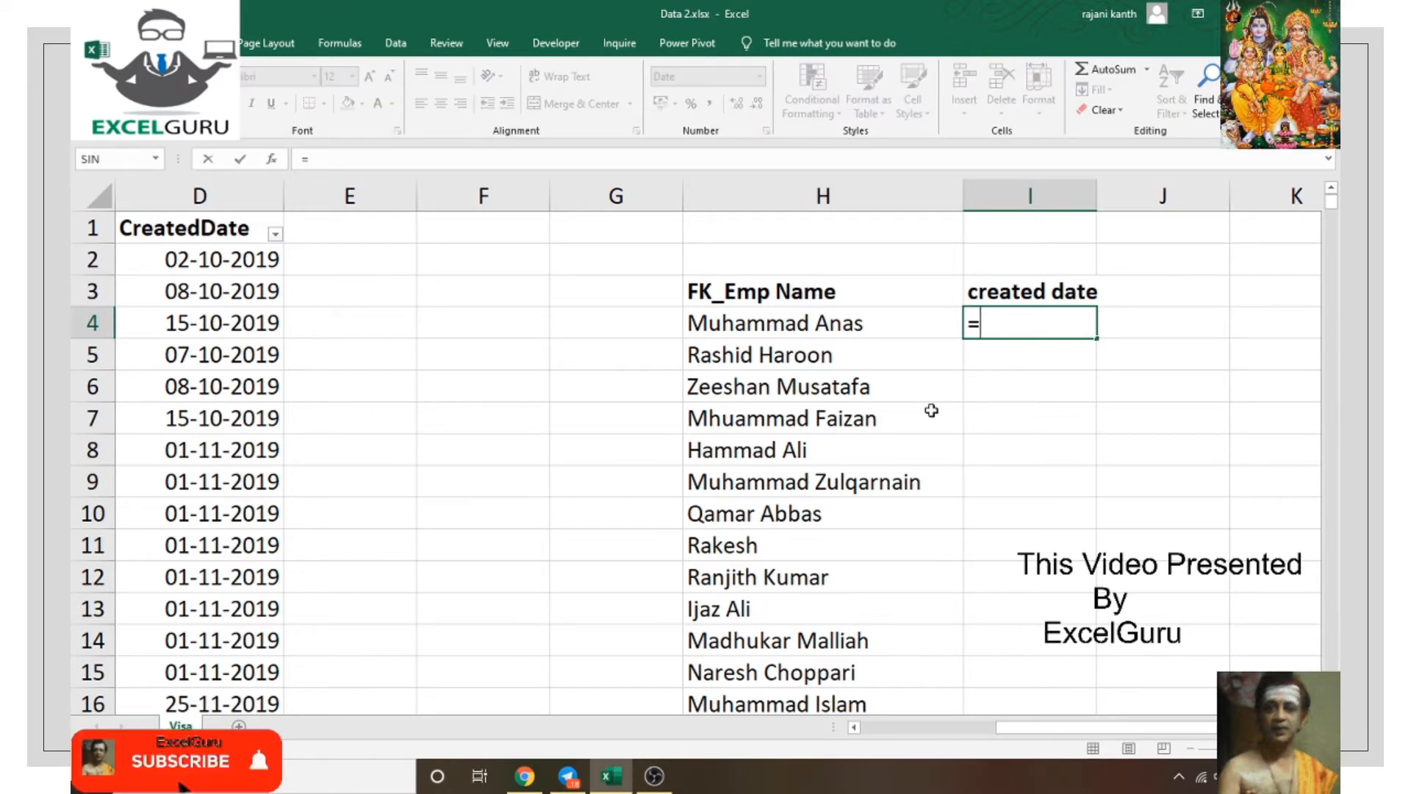
text(l)
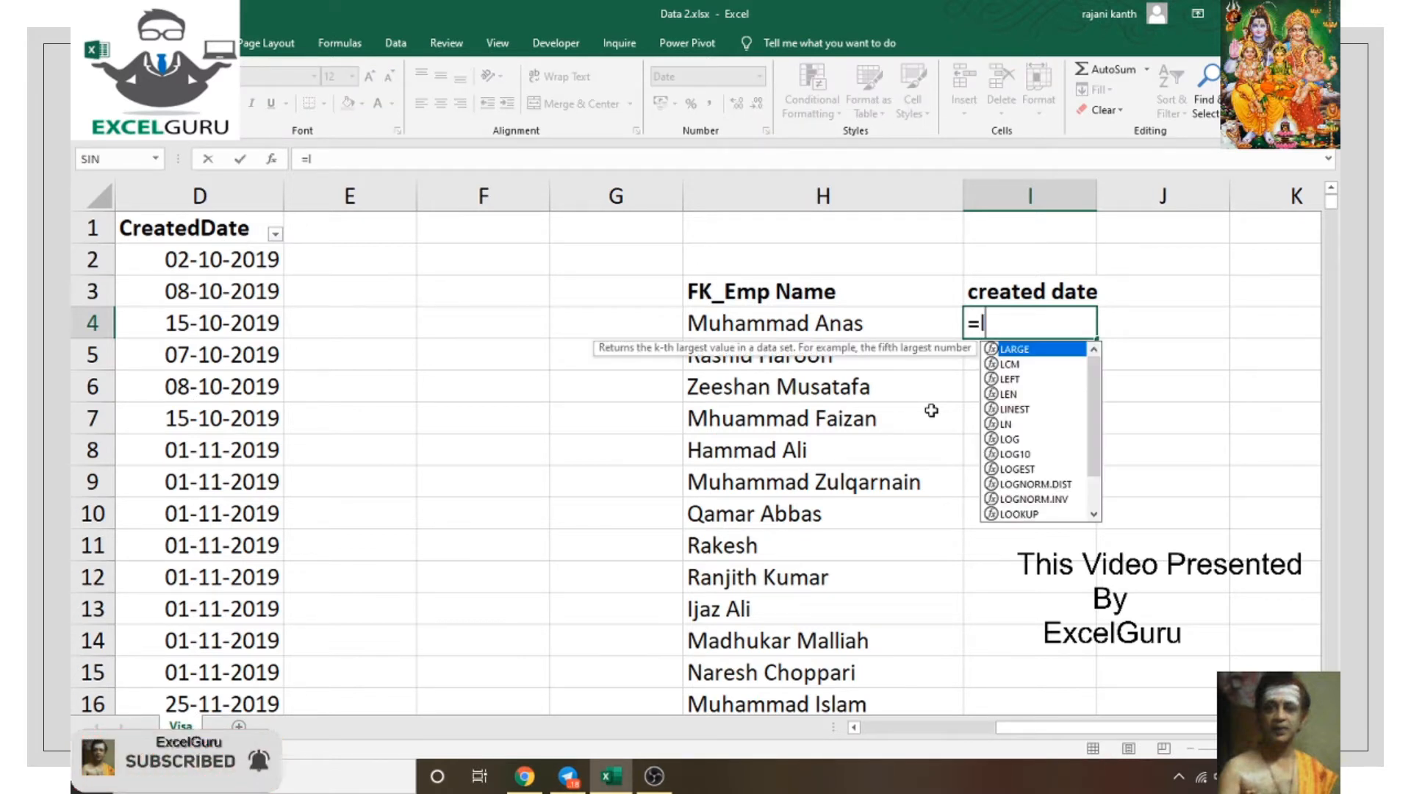
key(BackSpace)
key(Escape)
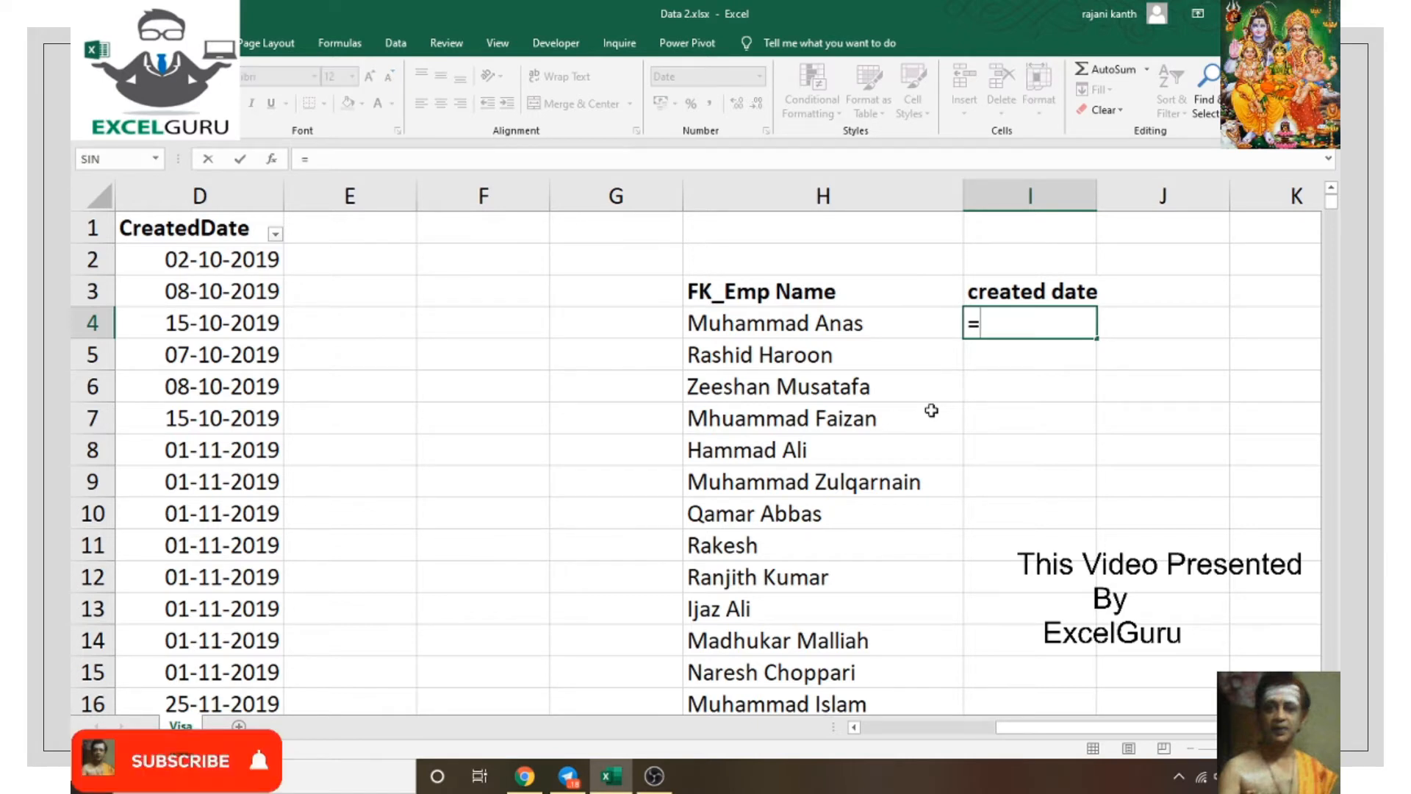
key(Left)
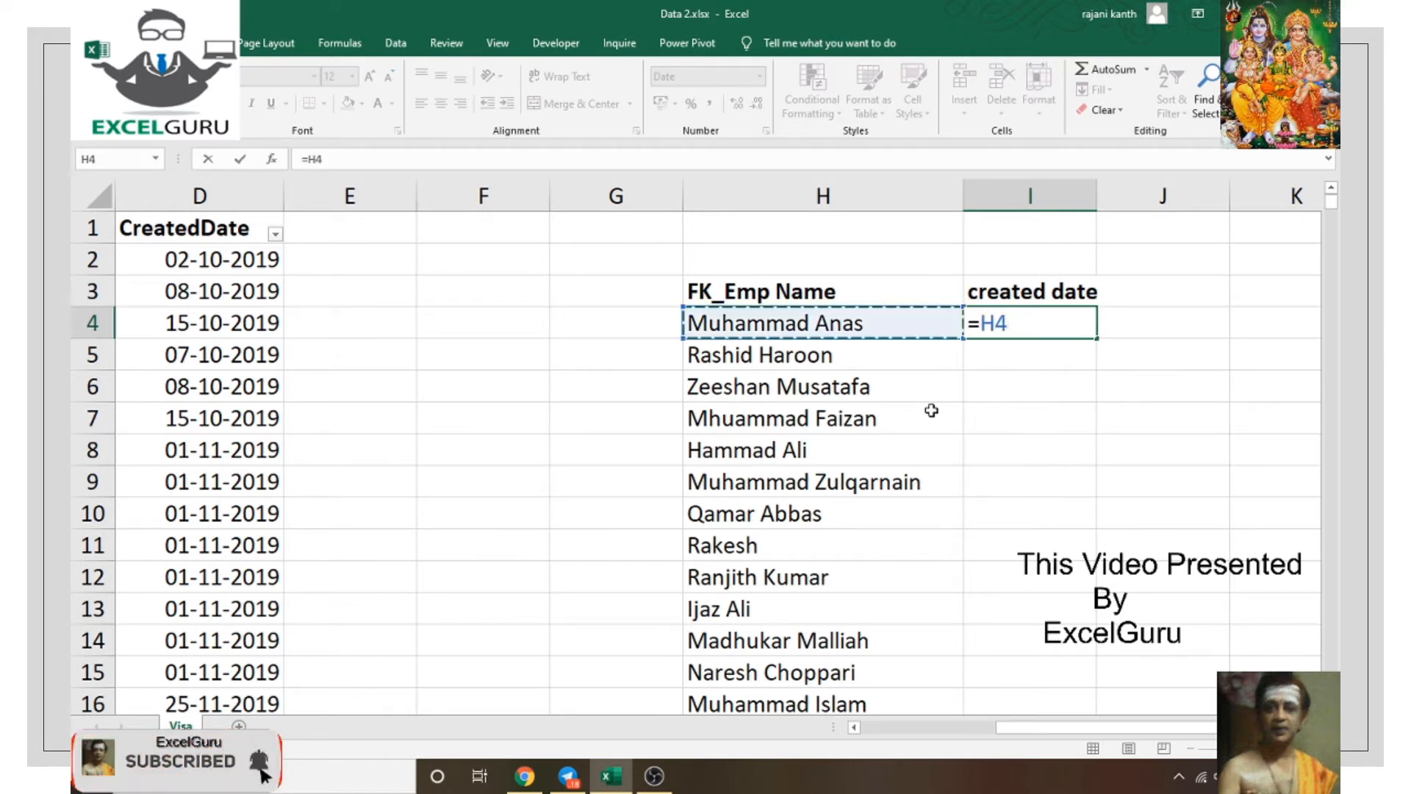
text(=)
key(Left)
key(Left)
key(Left)
key(Left)
key(Left)
key(Left)
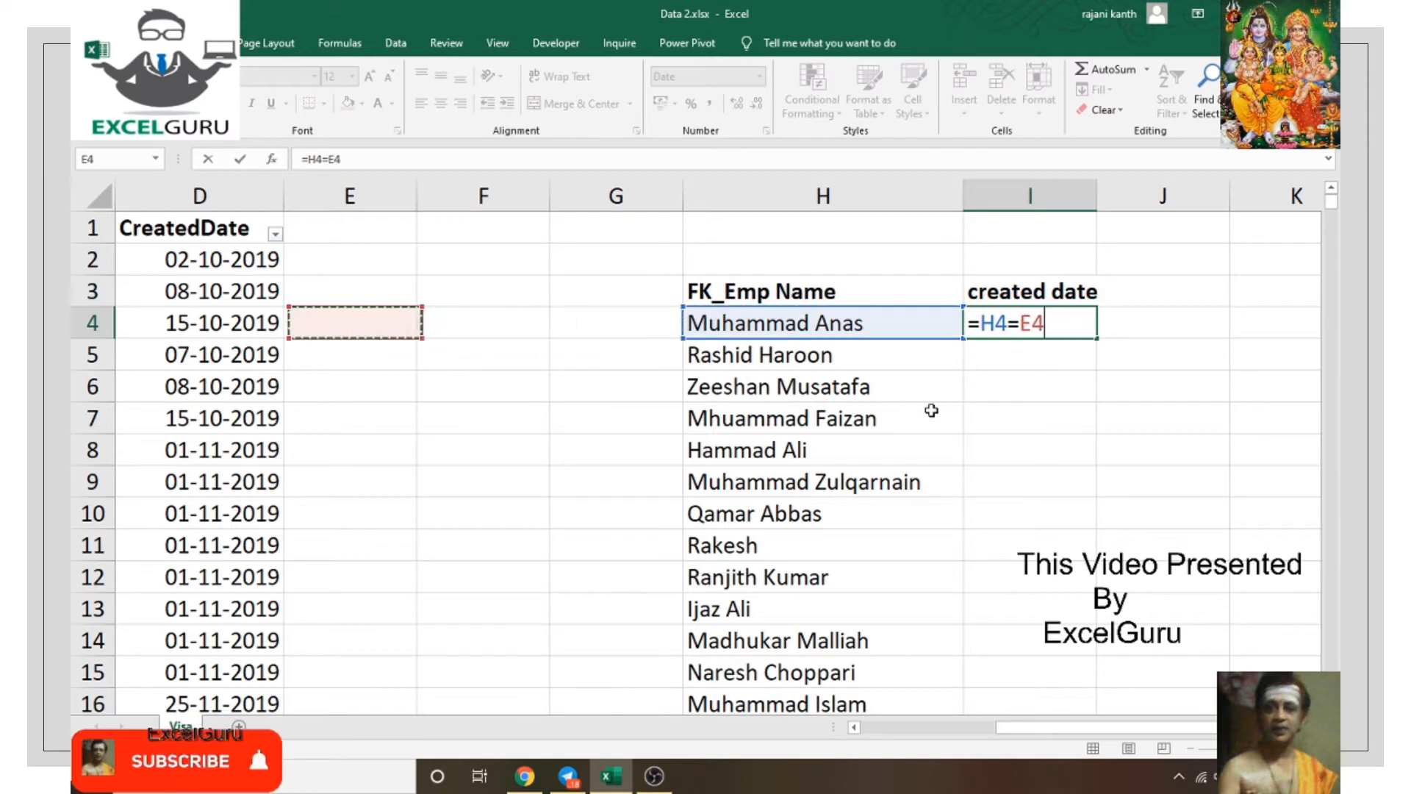
key(Left)
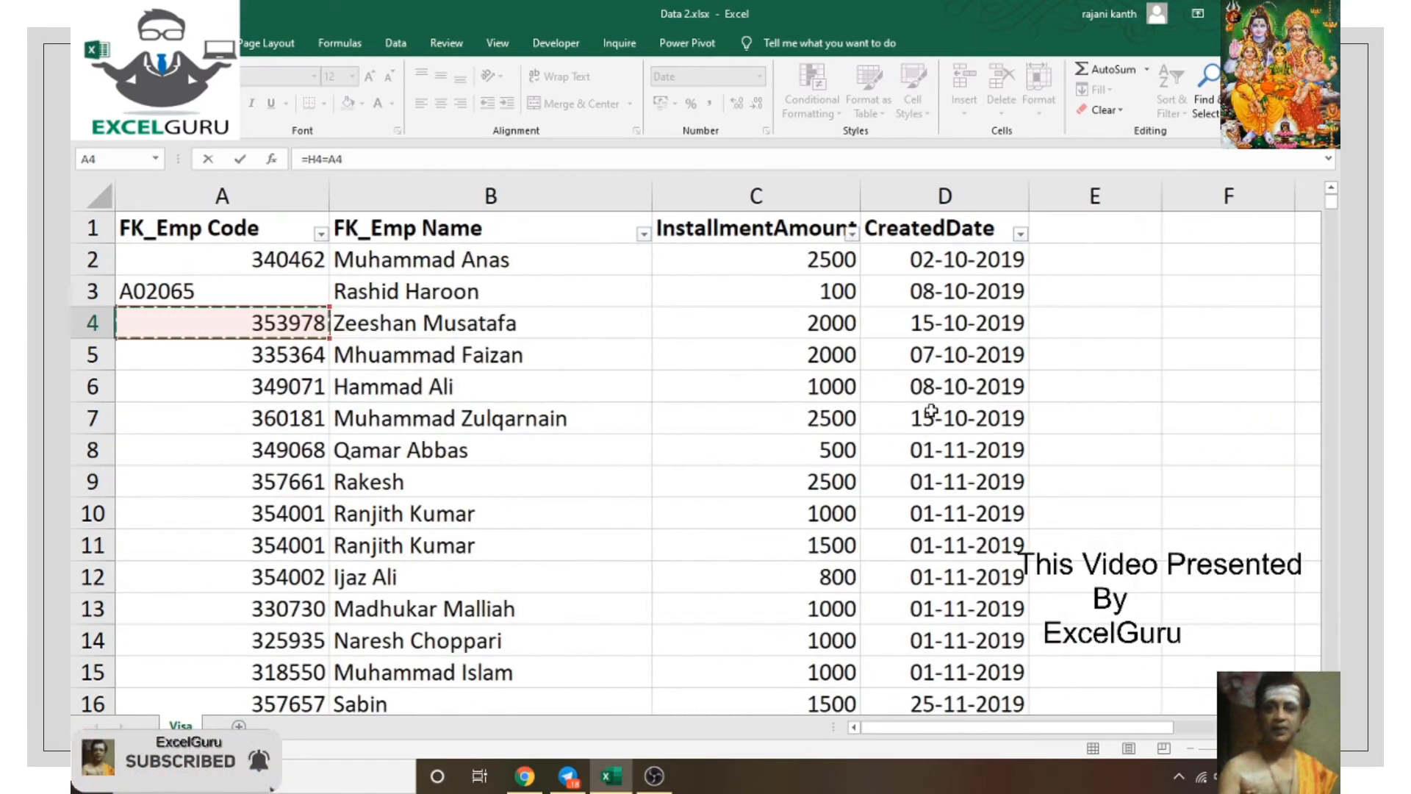
key(Up)
key(Up)
key(ctrl+shift+Down)
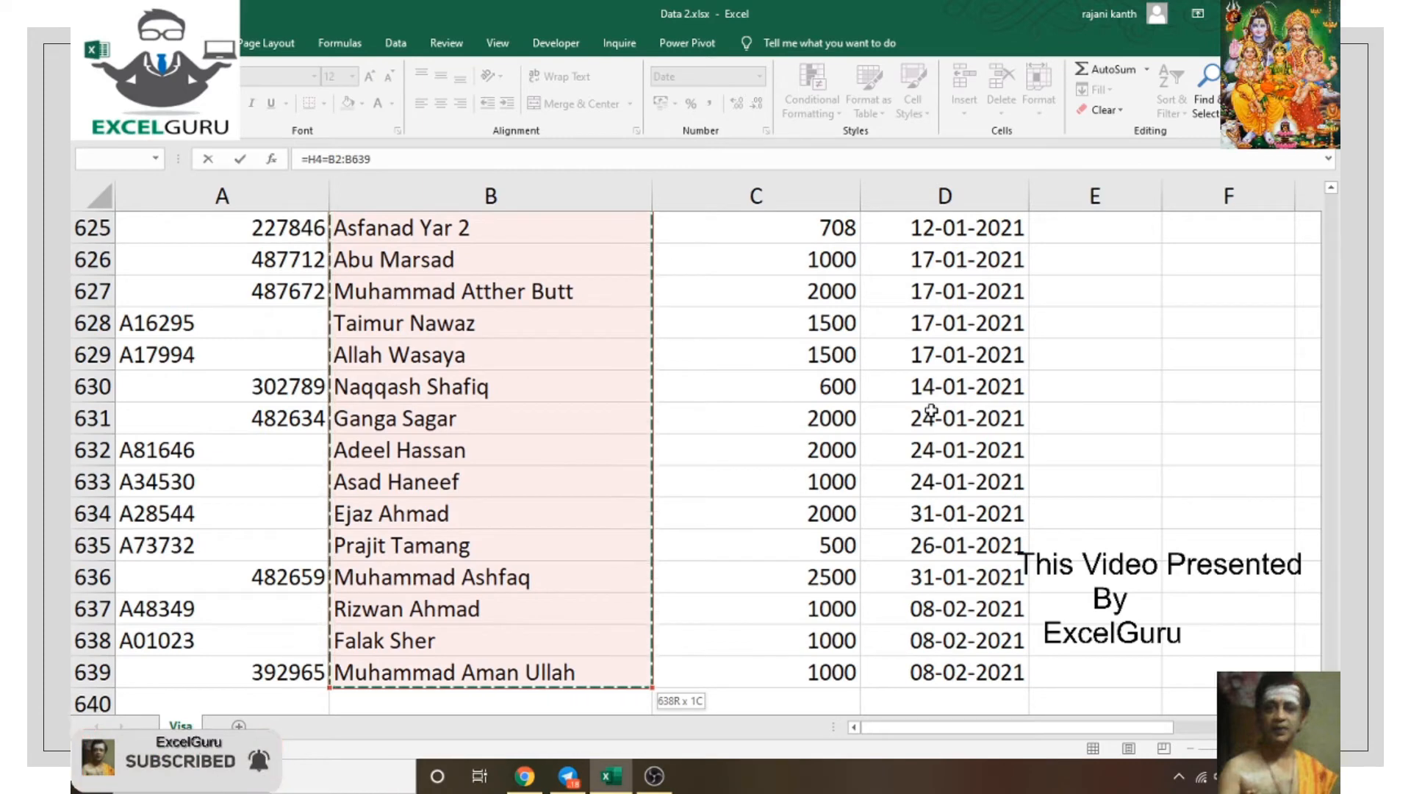
scroll(931, 413, down, 1)
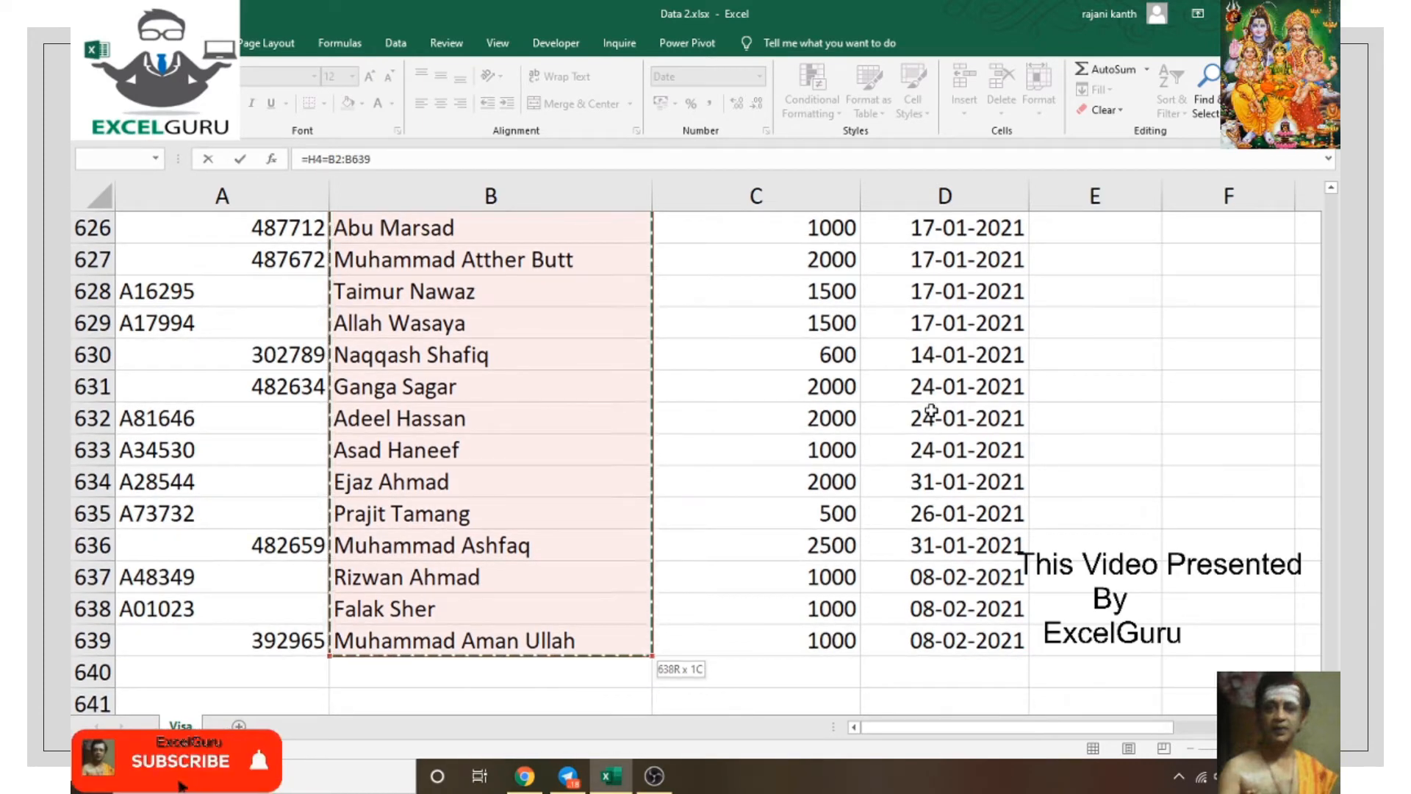
key(F4)
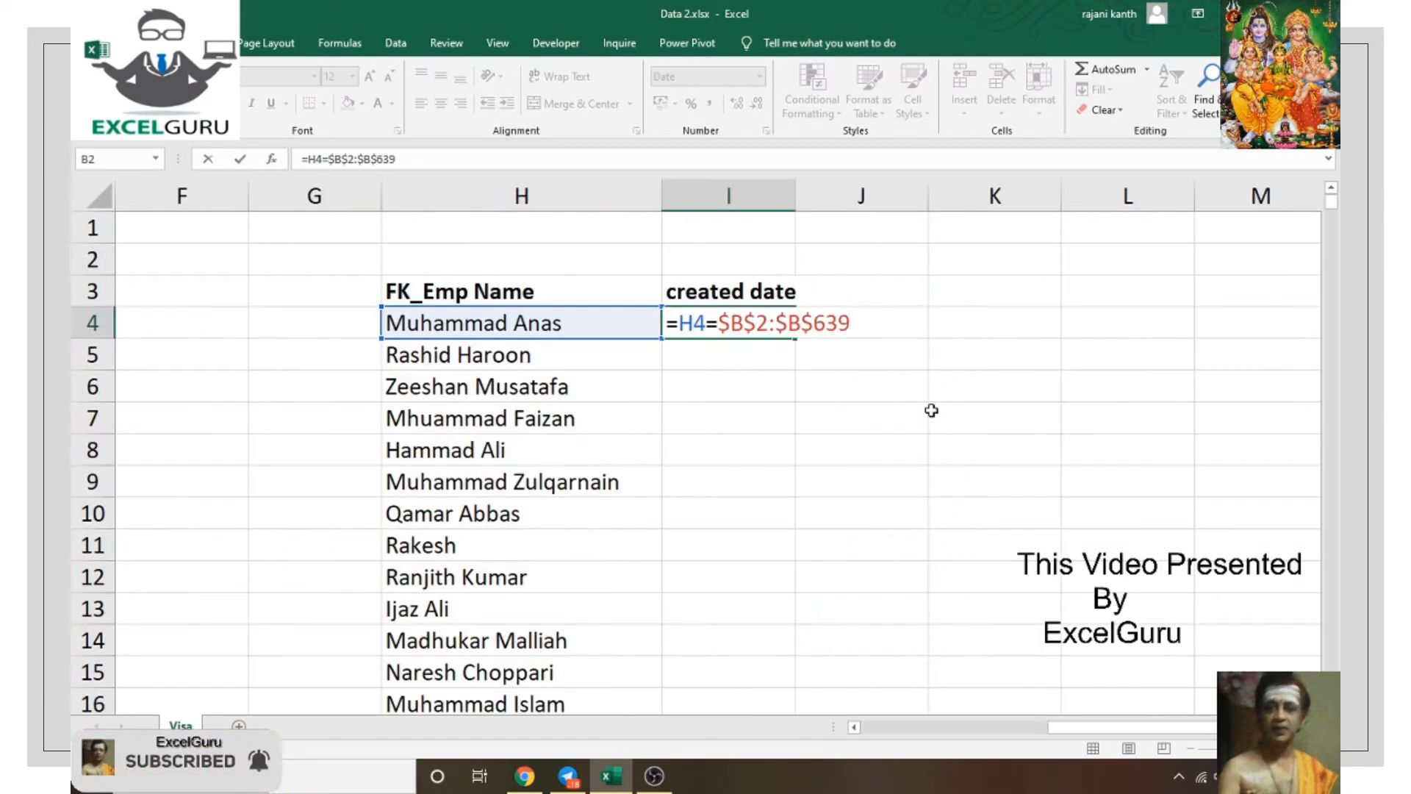
Step: Preview the comparison, then rewrite it as =1/(H4=$B$2:$B$639) and preview the 1/#DIV/0! array
key(F9)
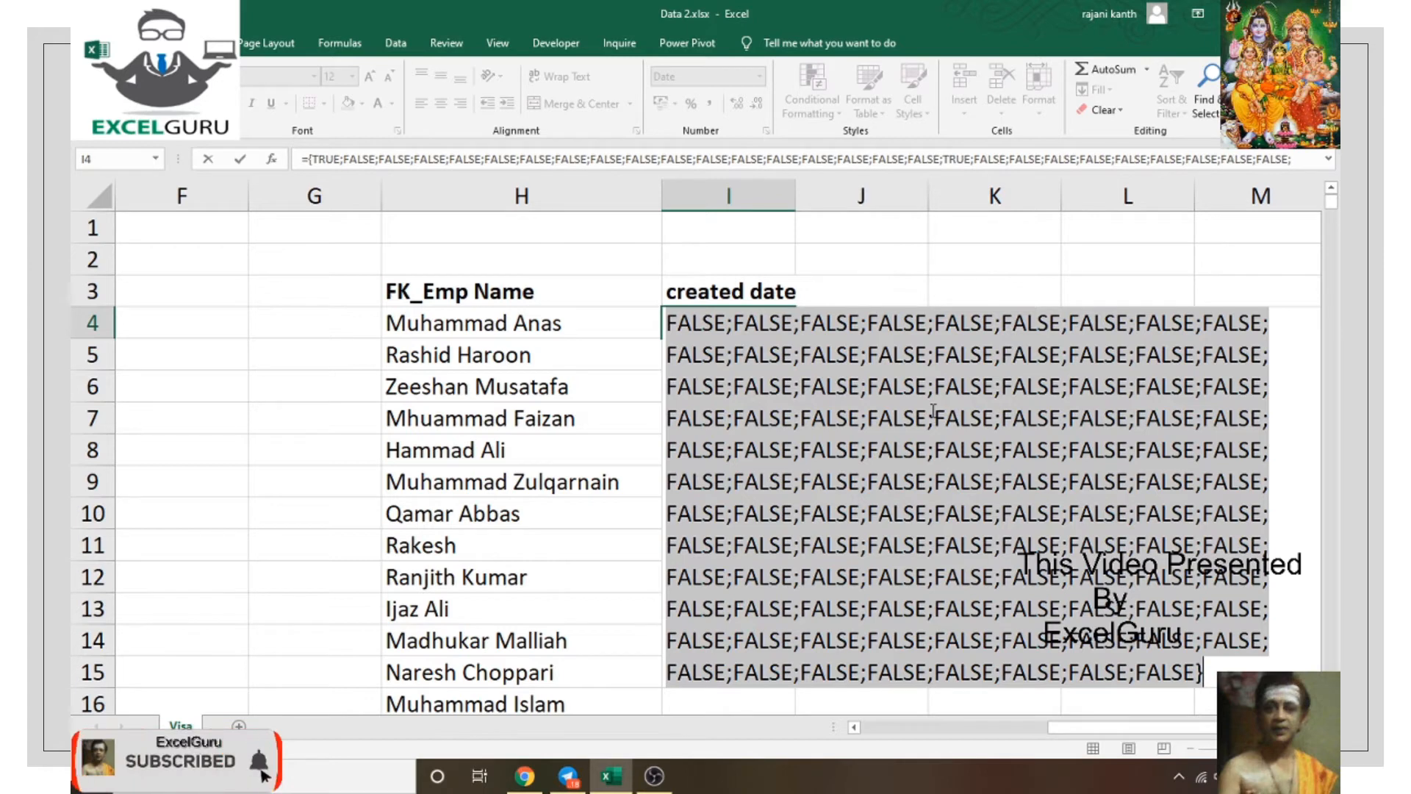
key(ctrl+z)
key(ctrl+z)
key(ctrl+z)
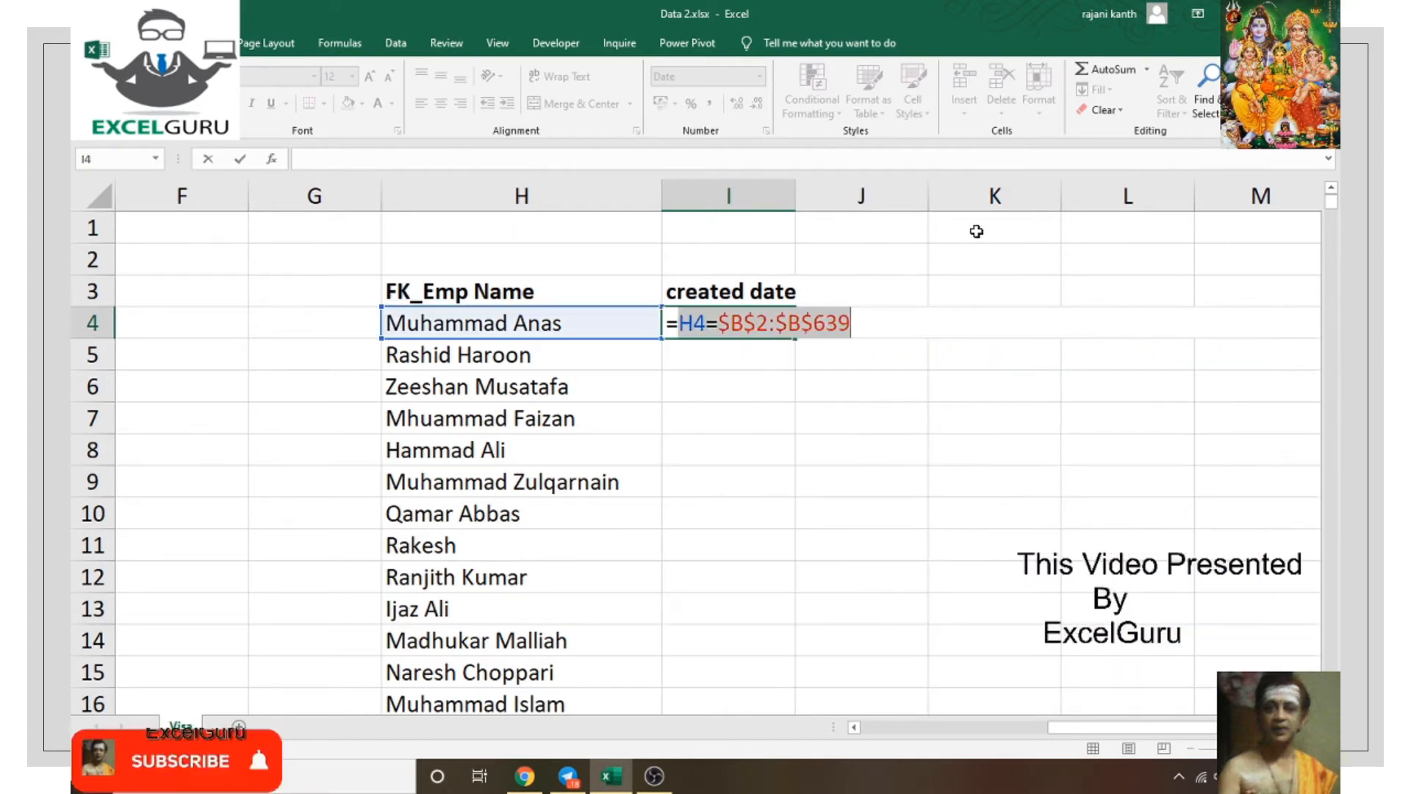
click(682, 325)
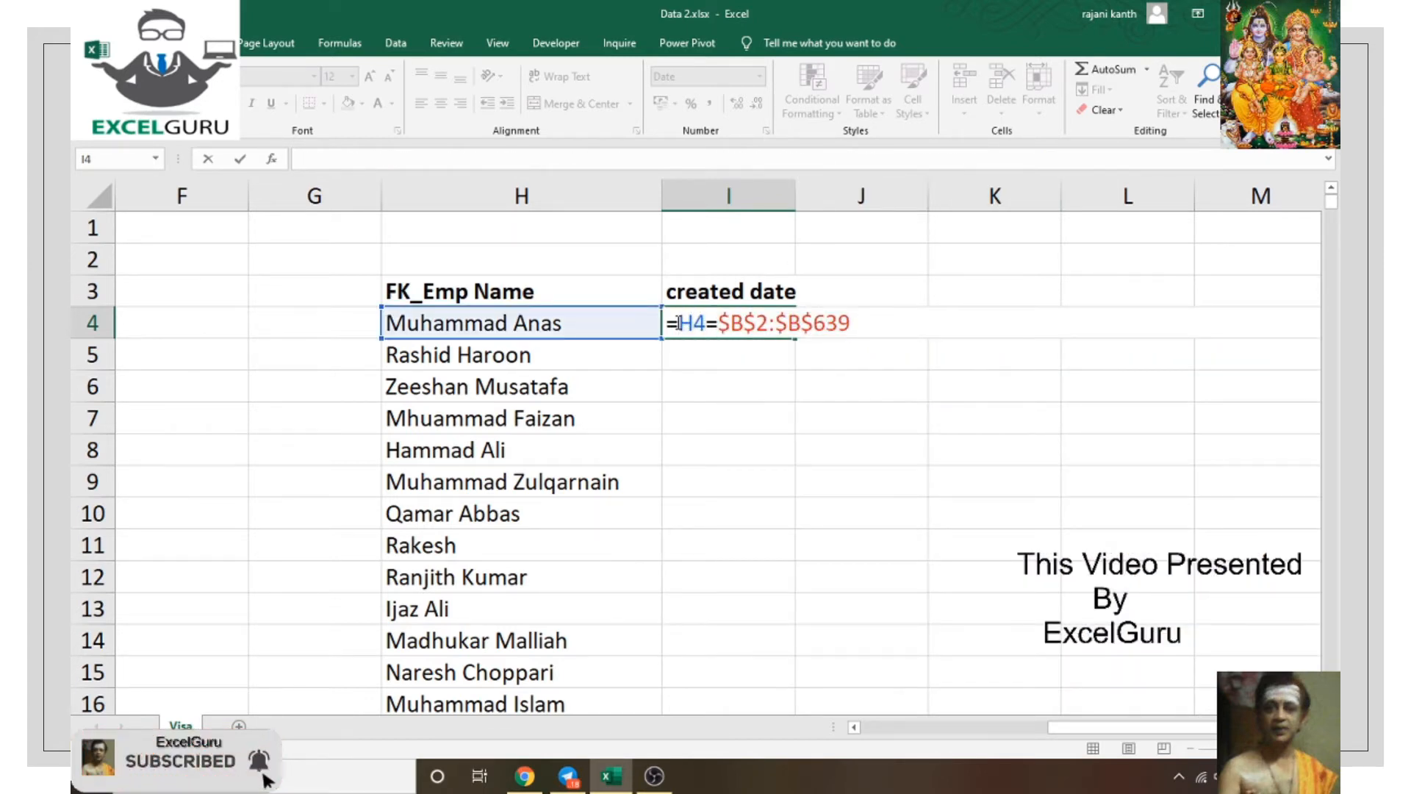
text(1/)
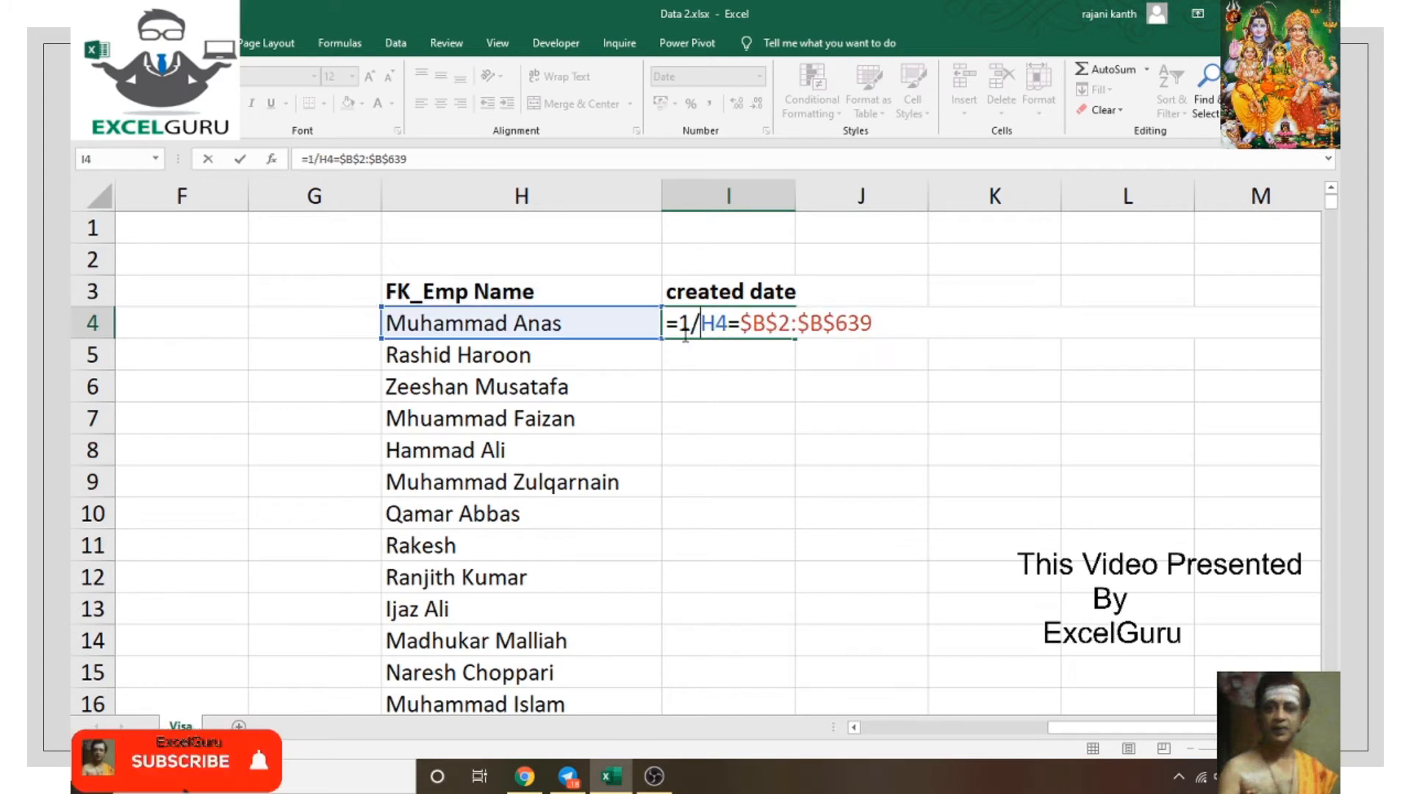
text(()
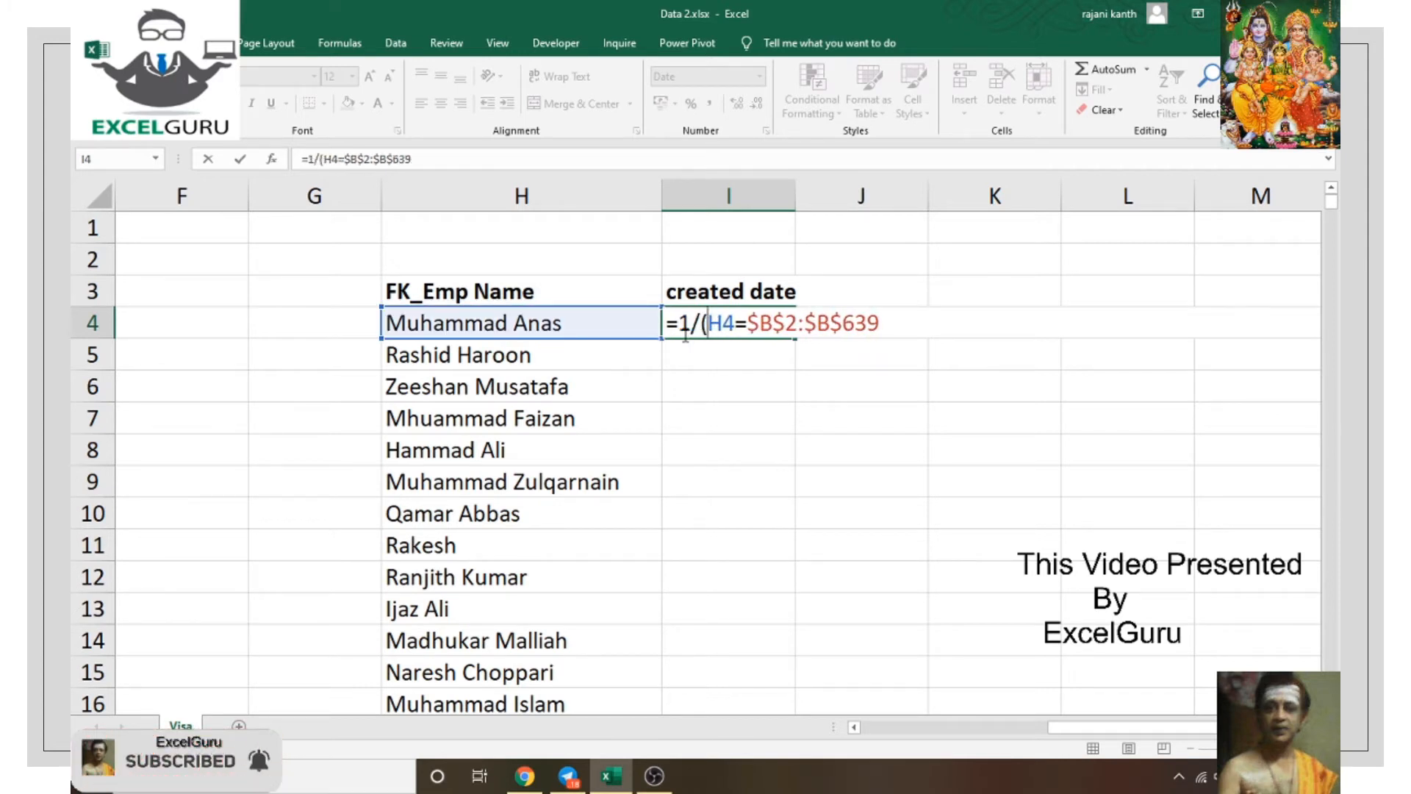
text())
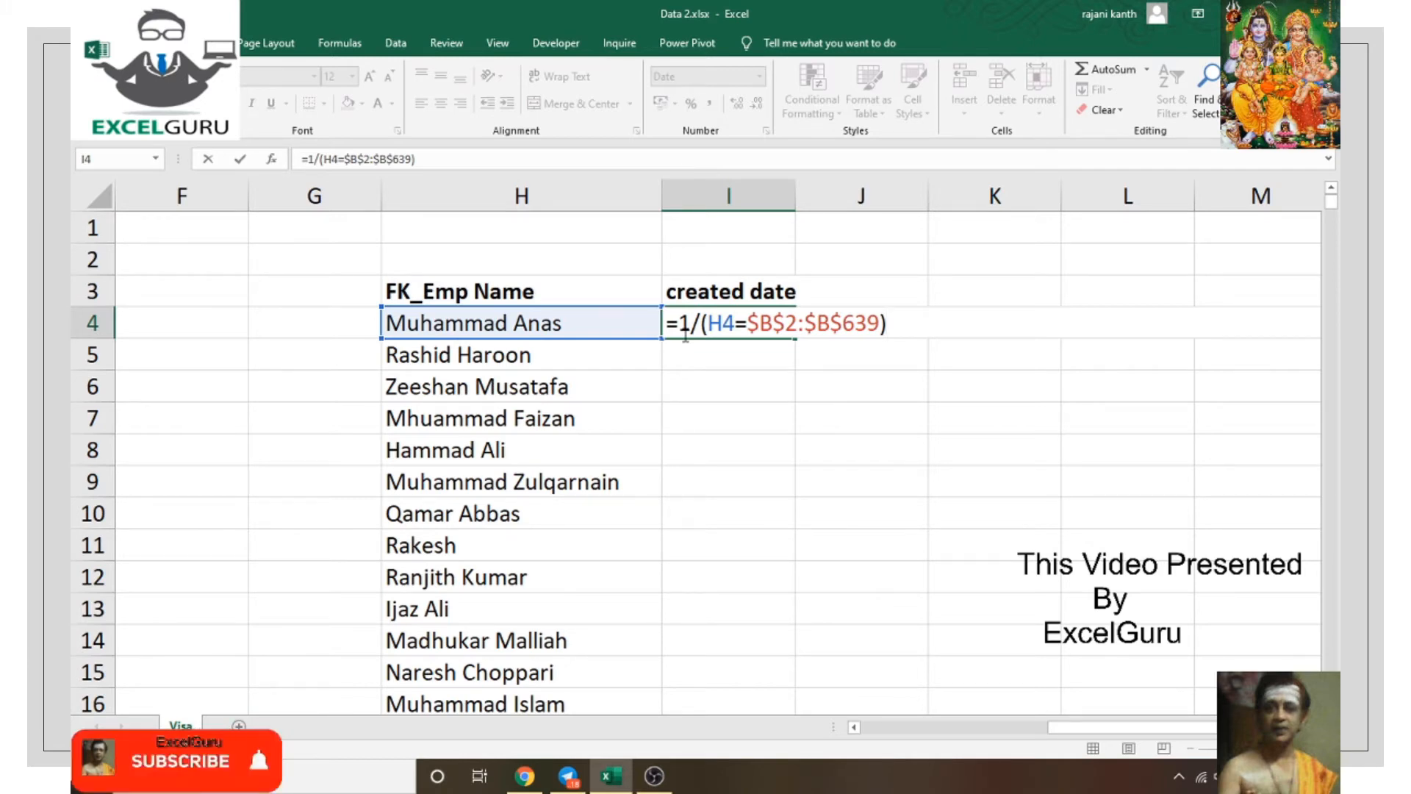
key(F9)
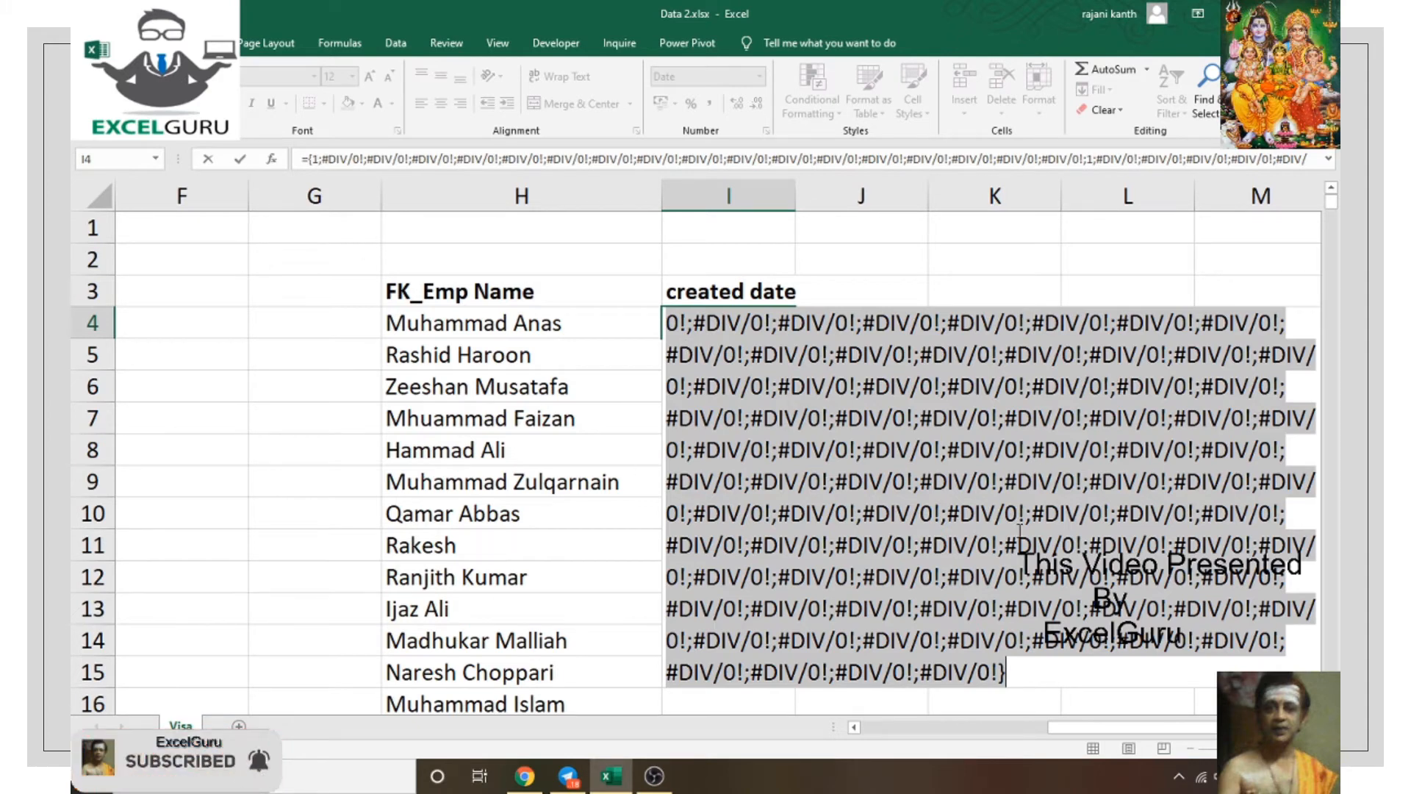
key(ctrl+z)
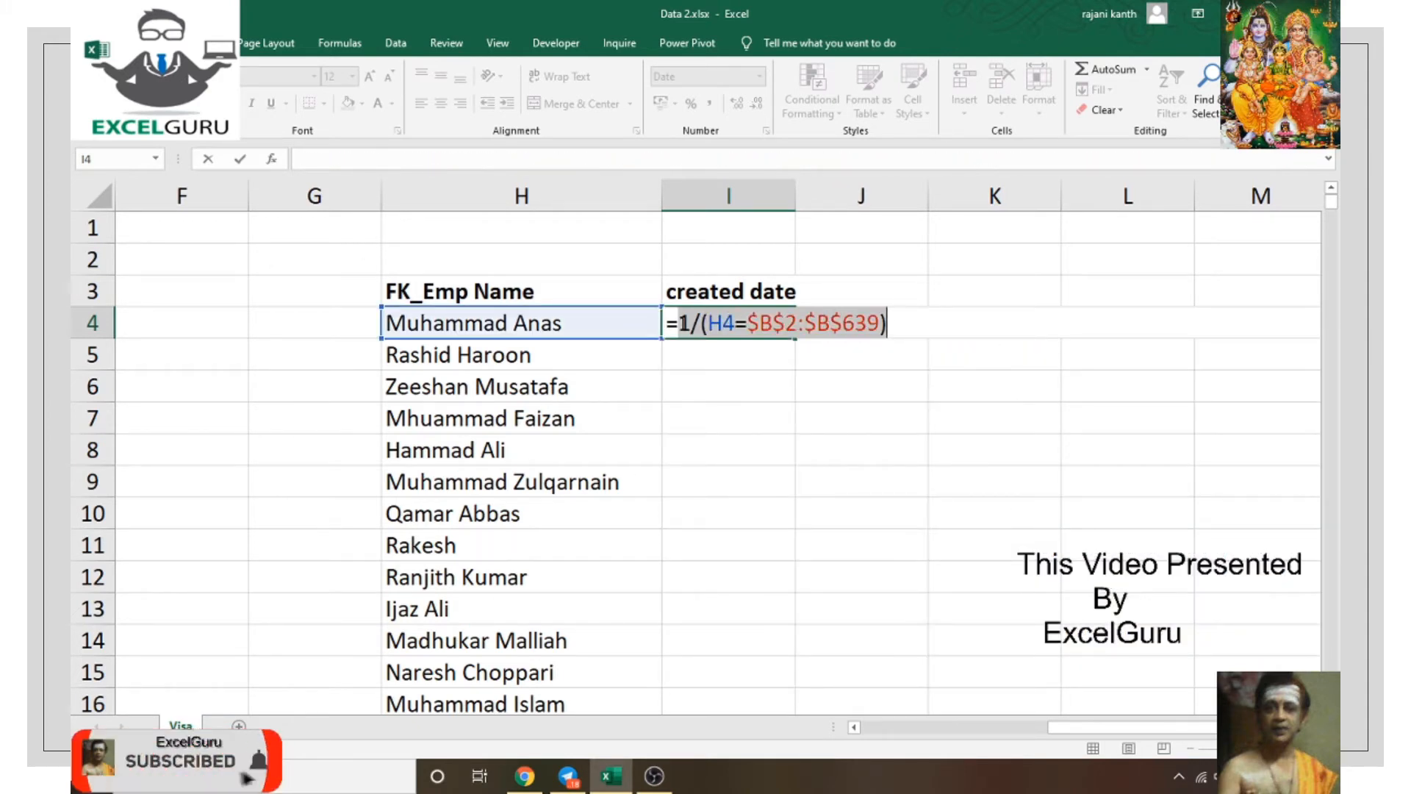
key(Left)
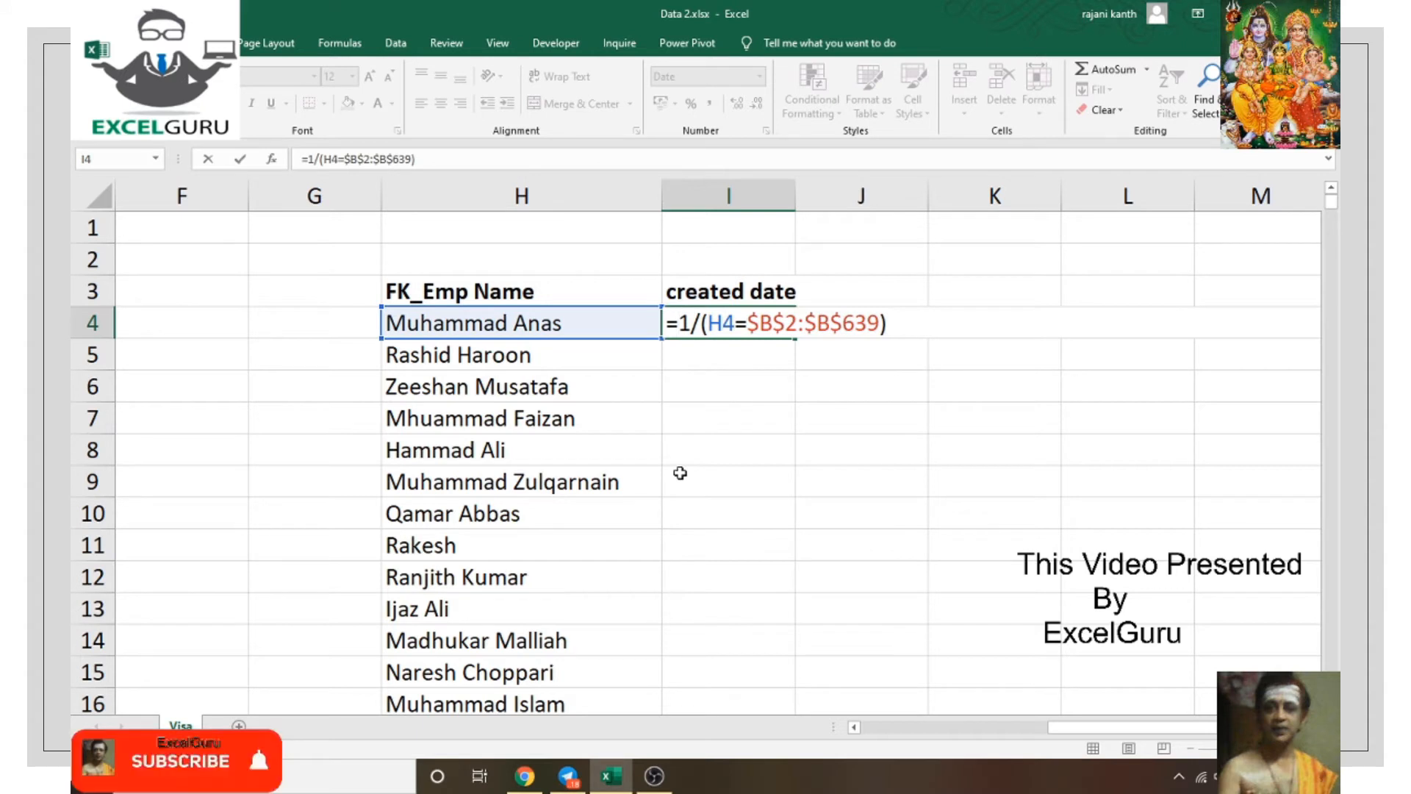